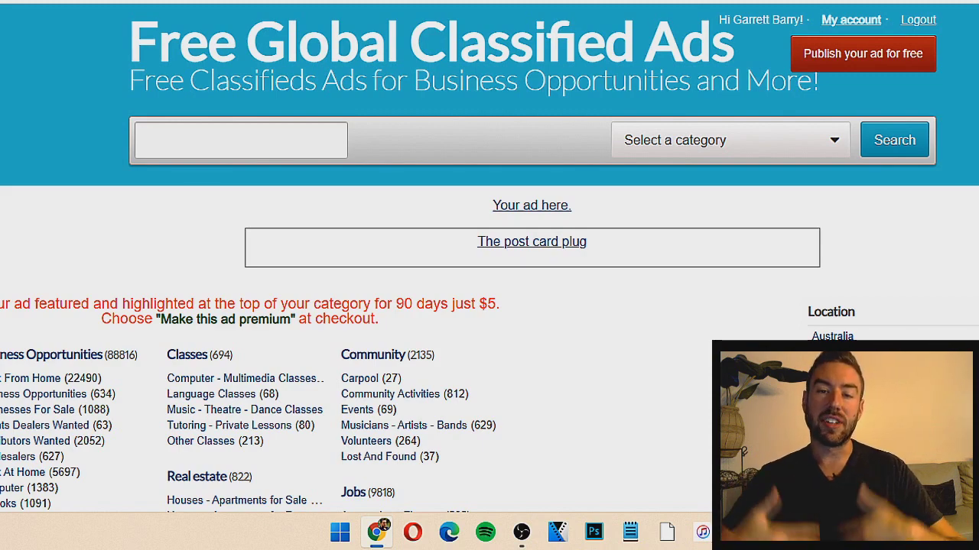
- Look through the ad categories and country locations listed on the Free Global Classified Ads home page
{"action": "scroll", "coordinate": [146, 192], "scroll_direction": "down", "scroll_amount": 2}
{"action": "scroll", "coordinate": [152, 188], "scroll_direction": "up", "scroll_amount": 2}
{"action": "scroll", "coordinate": [27, 165], "scroll_direction": "down", "scroll_amount": 2}
{"action": "scroll", "coordinate": [27, 164], "scroll_direction": "down", "scroll_amount": 2}
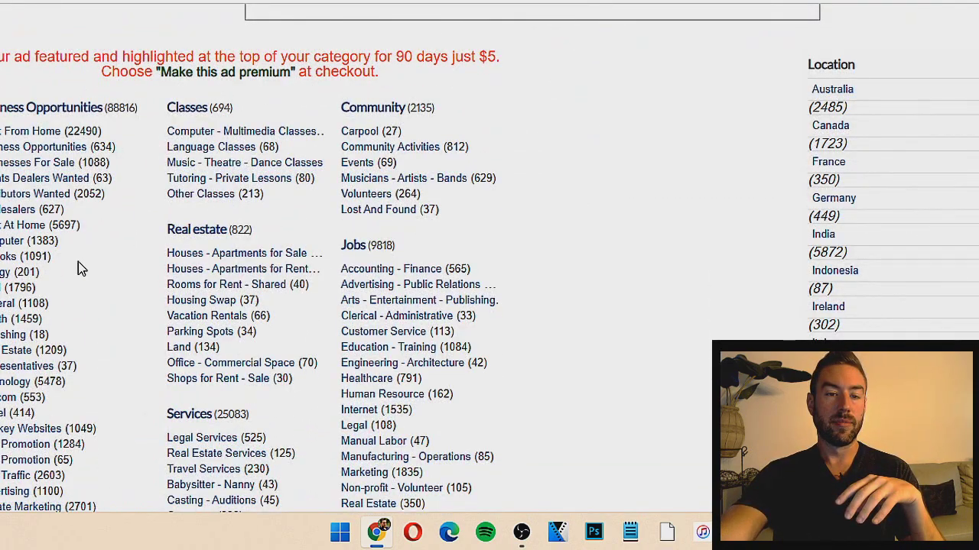
{"action": "scroll", "coordinate": [81, 266], "scroll_direction": "down", "scroll_amount": 1}
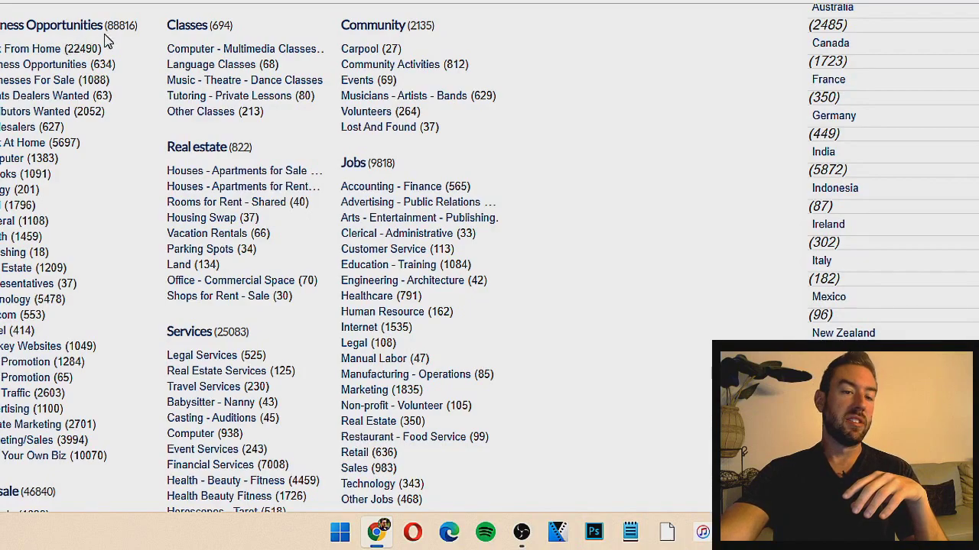
{"action": "scroll", "coordinate": [39, 65], "scroll_direction": "down", "scroll_amount": 2}
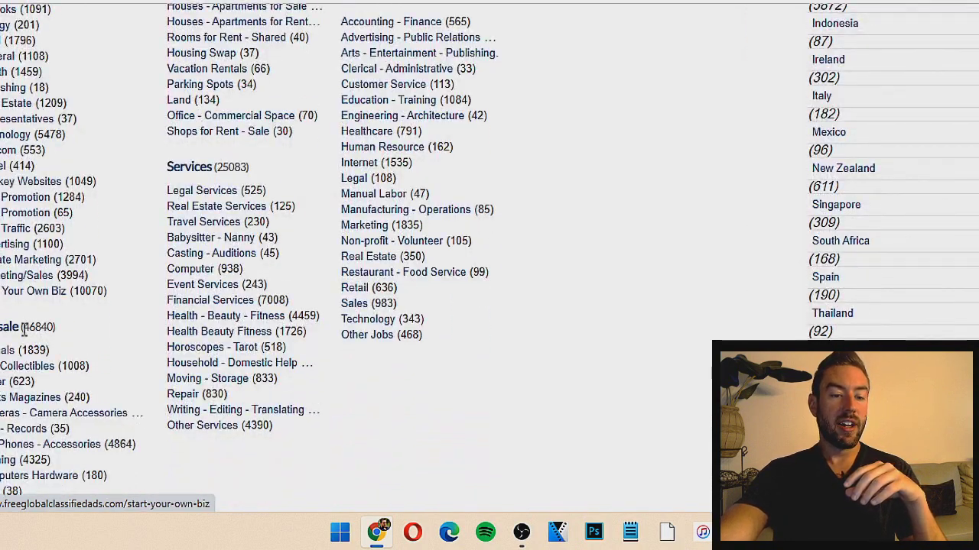
{"action": "scroll", "coordinate": [39, 158], "scroll_direction": "down", "scroll_amount": 2}
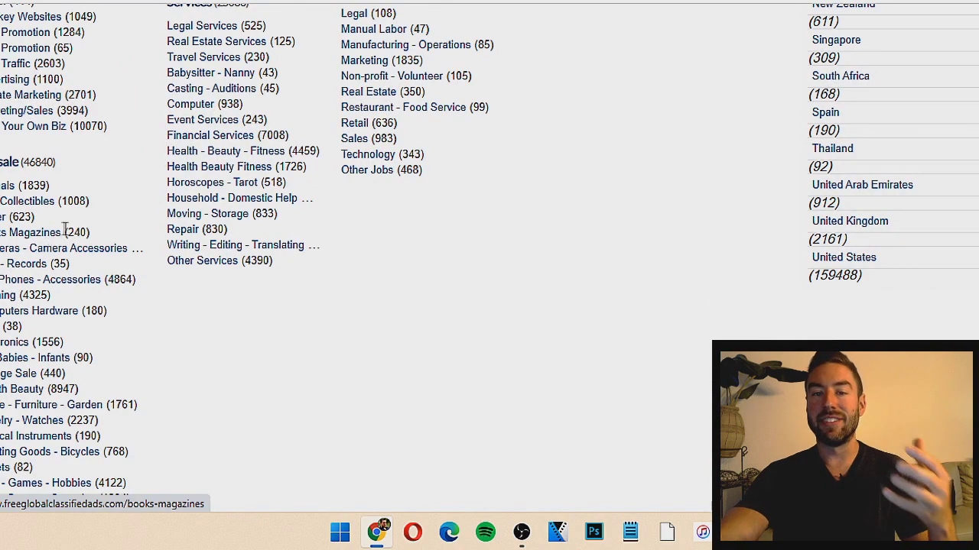
{"action": "scroll", "coordinate": [65, 230], "scroll_direction": "up", "scroll_amount": 4}
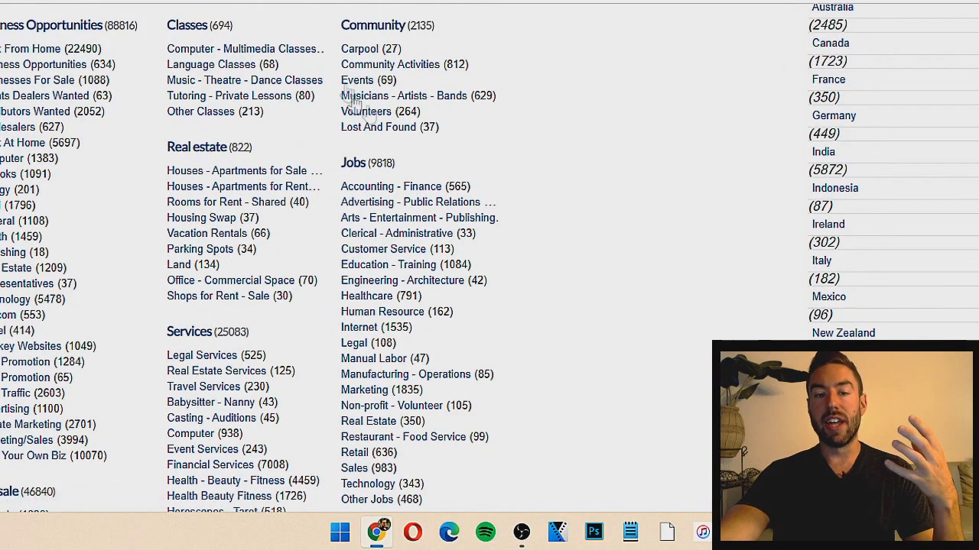
{"action": "scroll", "coordinate": [337, 76], "scroll_direction": "down", "scroll_amount": 1}
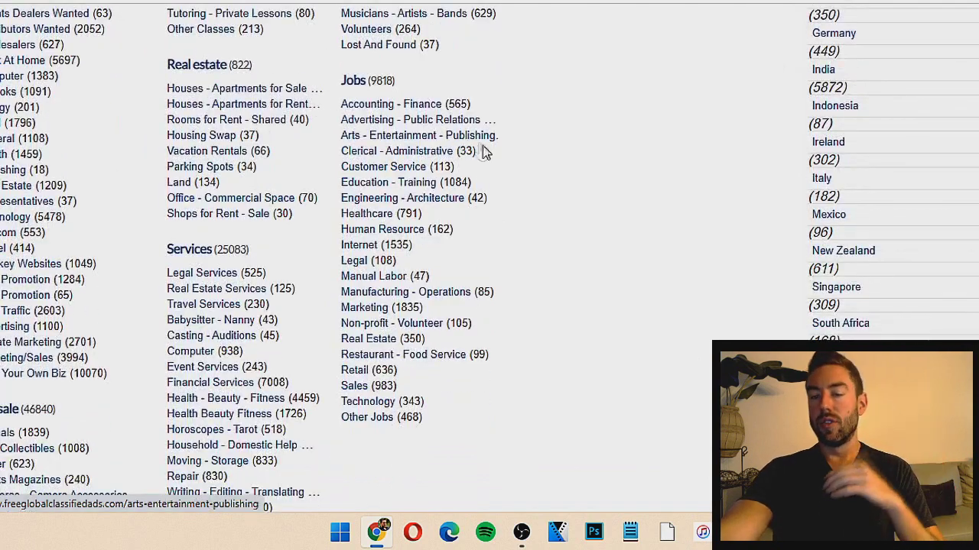
{"action": "scroll", "coordinate": [476, 192], "scroll_direction": "up", "scroll_amount": 4}
{"action": "scroll", "coordinate": [465, 194], "scroll_direction": "down", "scroll_amount": 2}
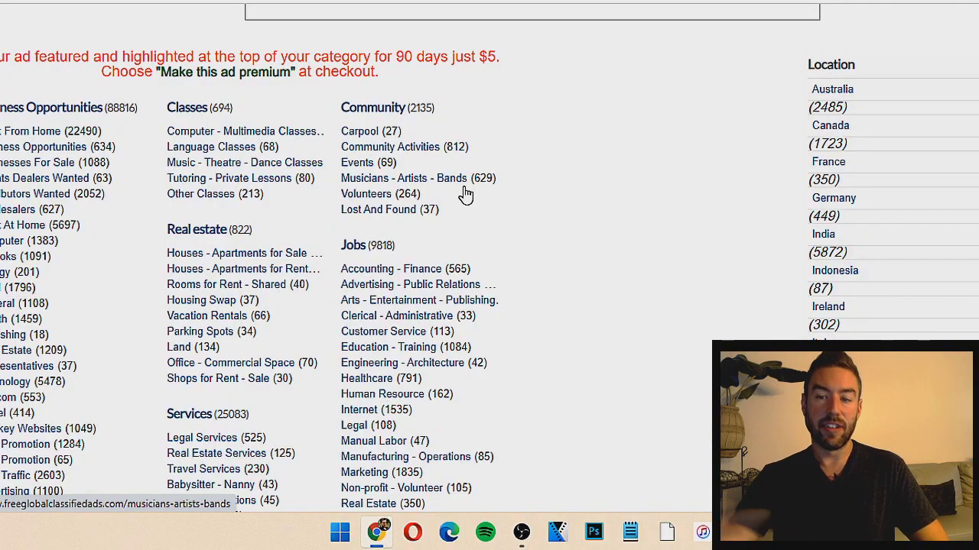
{"action": "scroll", "coordinate": [878, 163], "scroll_direction": "down", "scroll_amount": 2}
{"action": "scroll", "coordinate": [878, 163], "scroll_direction": "down", "scroll_amount": 2}
{"action": "scroll", "coordinate": [634, 237], "scroll_direction": "up", "scroll_amount": 7}
{"action": "scroll", "coordinate": [698, 313], "scroll_direction": "down", "scroll_amount": 2}
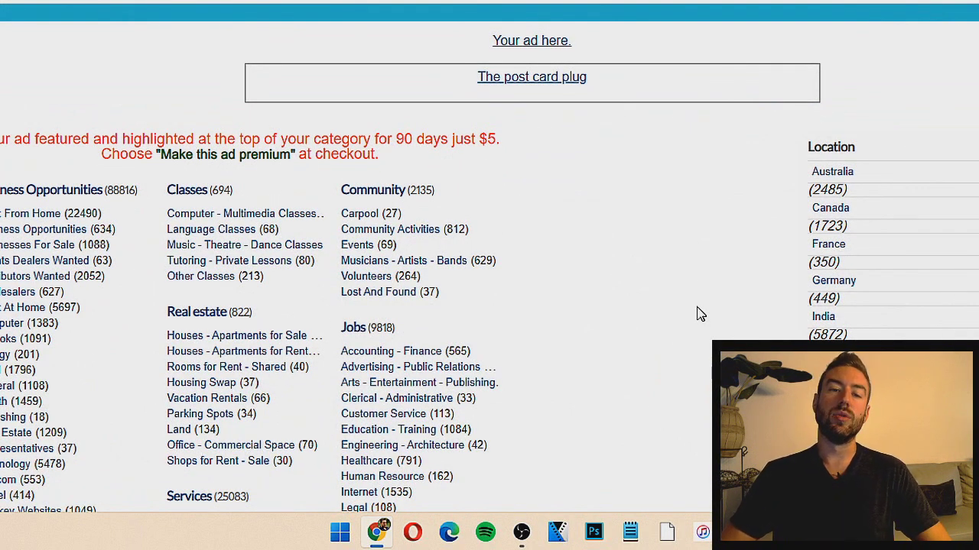
{"action": "scroll", "coordinate": [683, 301], "scroll_direction": "up", "scroll_amount": 2}
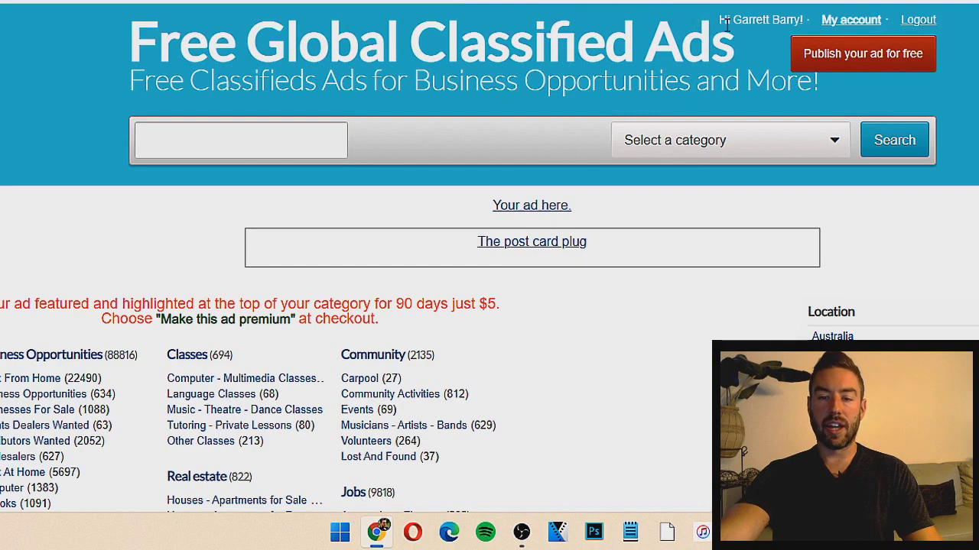
{"action": "scroll", "coordinate": [415, 79], "scroll_direction": "down", "scroll_amount": 2}
{"action": "scroll", "coordinate": [628, 193], "scroll_direction": "down", "scroll_amount": 1}
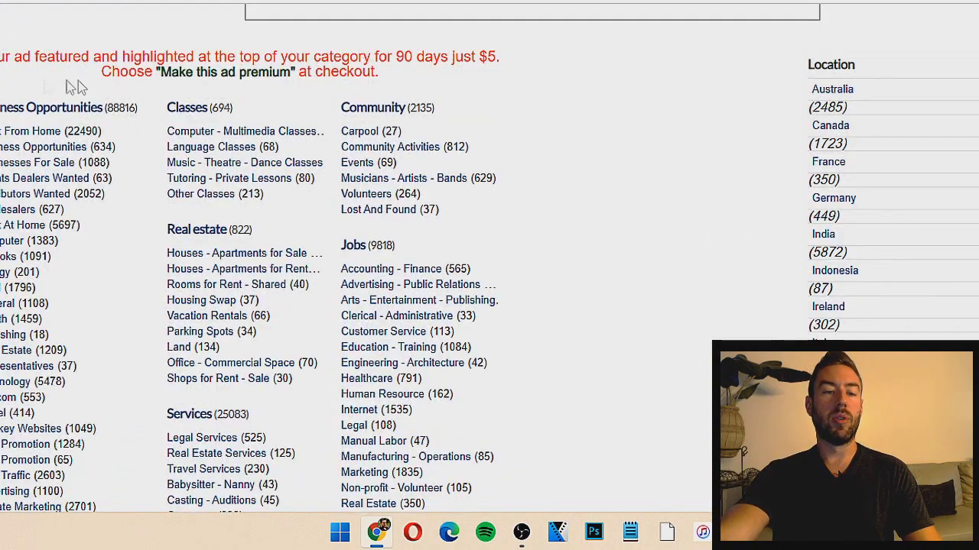
{"action": "scroll", "coordinate": [278, 168], "scroll_direction": "up", "scroll_amount": 3}
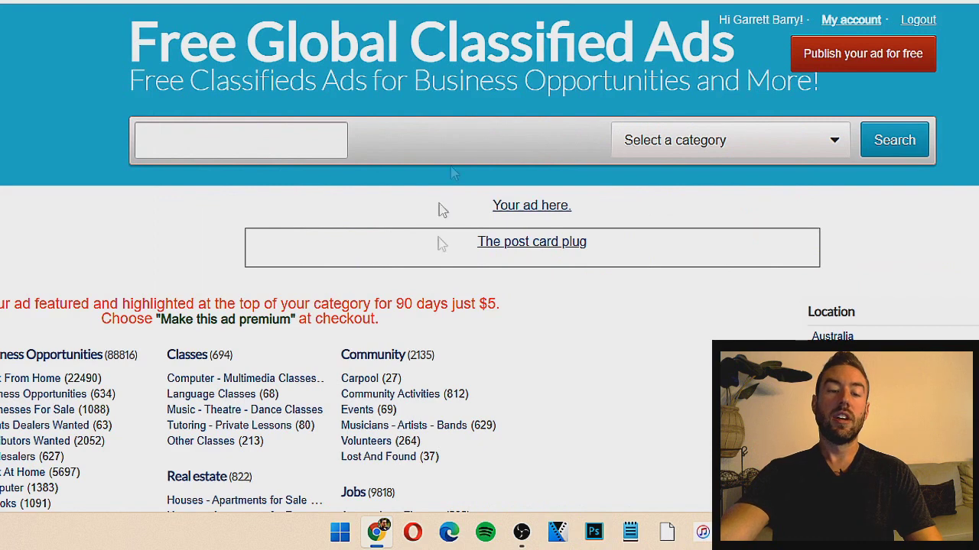
- Start publishing a free ad and set the listing's category to Business Opportunities
{"action": "left_click", "coordinate": [860, 65]}
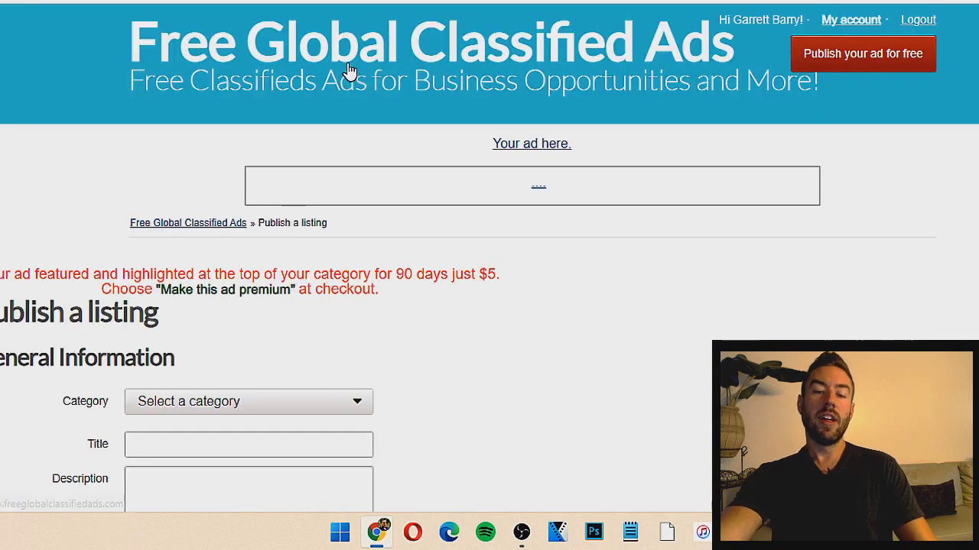
{"action": "scroll", "coordinate": [557, 242], "scroll_direction": "down", "scroll_amount": 4}
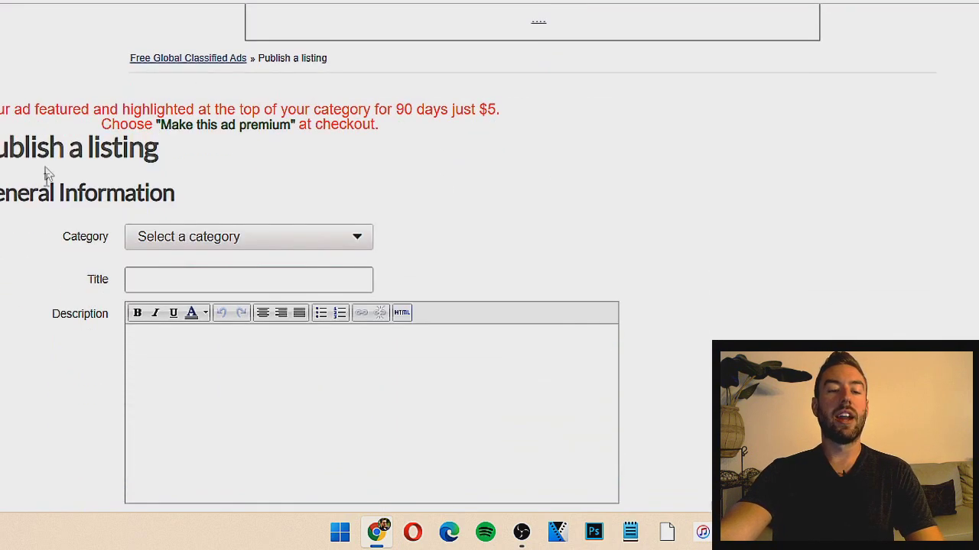
{"action": "scroll", "coordinate": [218, 196], "scroll_direction": "up", "scroll_amount": 1}
{"action": "scroll", "coordinate": [77, 178], "scroll_direction": "up", "scroll_amount": 2}
{"action": "scroll", "coordinate": [80, 178], "scroll_direction": "down", "scroll_amount": 2}
{"action": "left_click", "coordinate": [214, 163]}
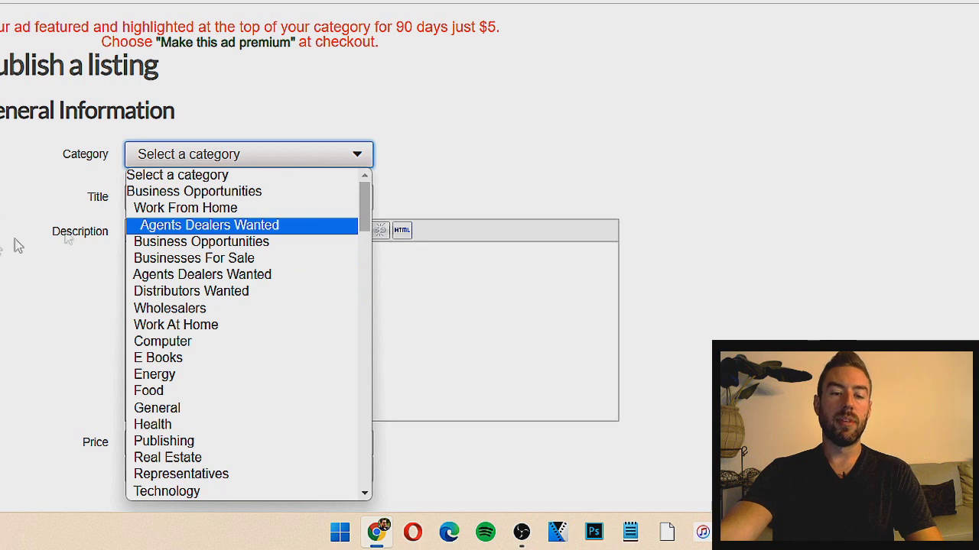
{"action": "left_click", "coordinate": [227, 193]}
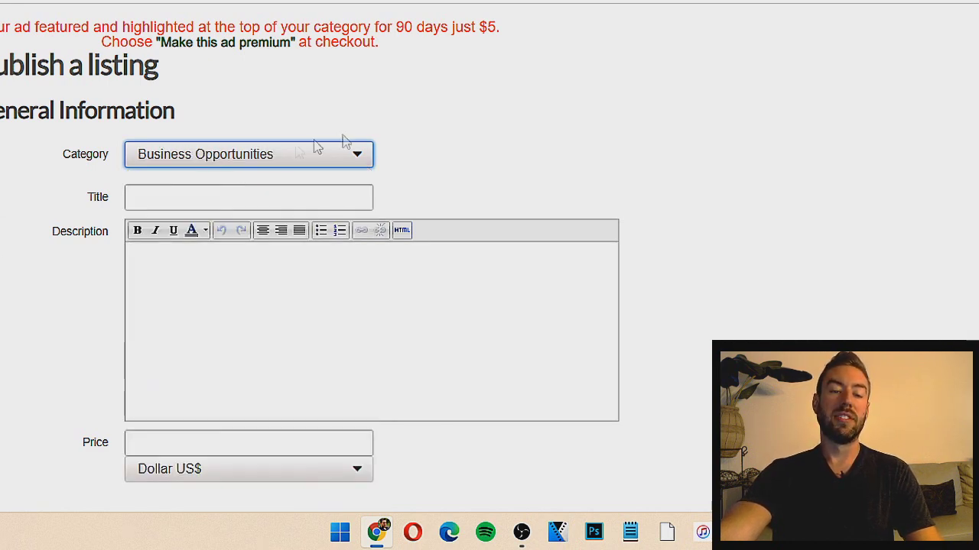
- Increase the browser's page zoom to enlarge the listing form
{"action": "scroll", "coordinate": [214, 161], "scroll_direction": "down", "scroll_amount": 1}
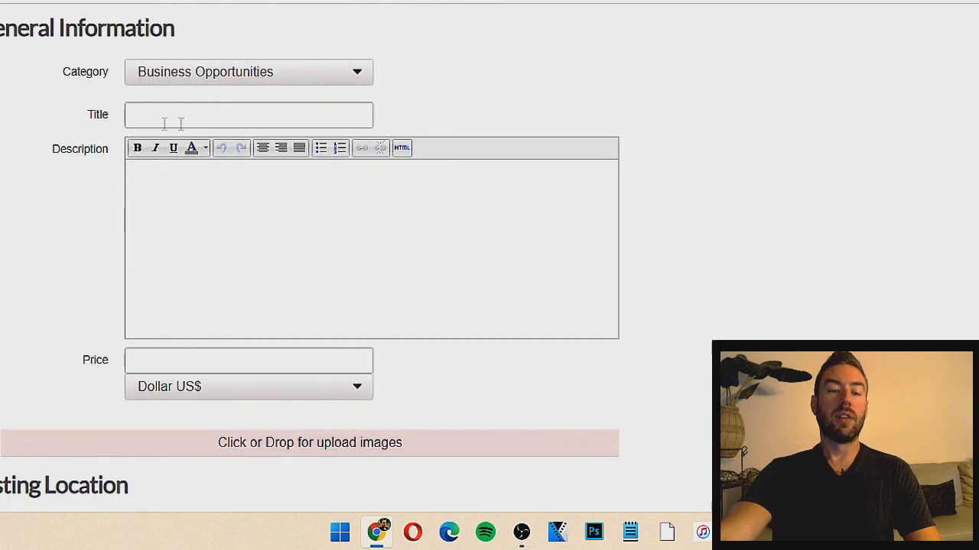
{"action": "left_click", "coordinate": [978, 1]}
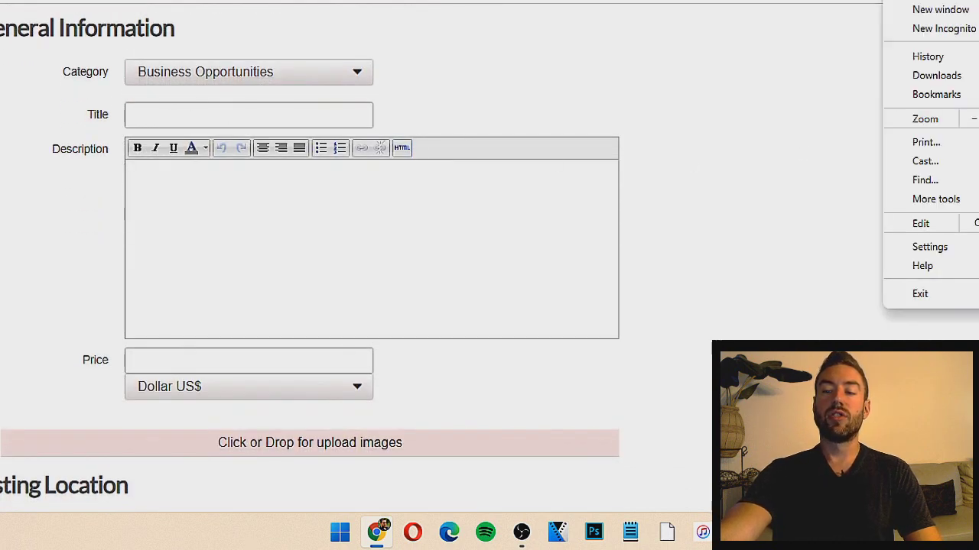
{"action": "left_click", "coordinate": [978, 119]}
{"action": "left_click", "coordinate": [978, 119]}
{"action": "left_click", "coordinate": [6, 169]}
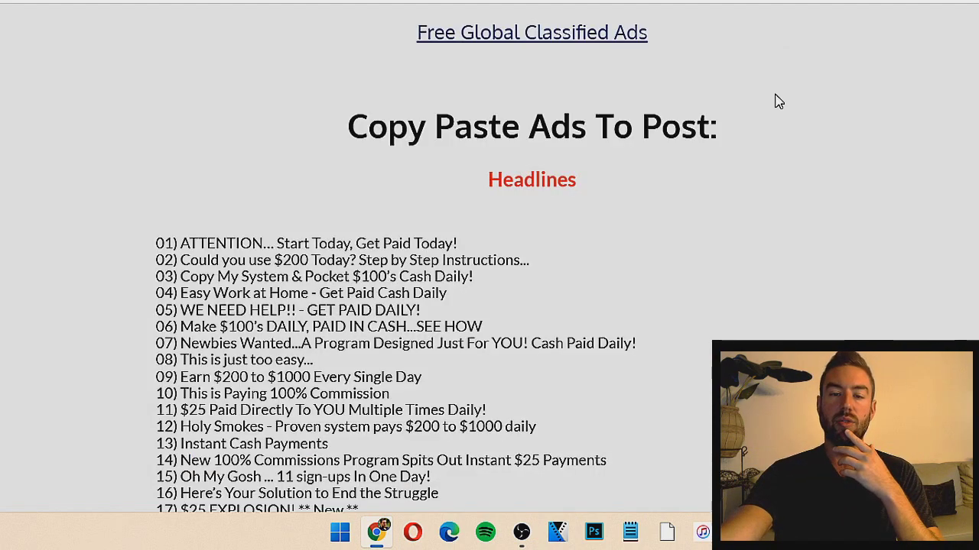
- Review the classified site links and the list of ready-made headlines on the copy-paste ads page
{"action": "scroll", "coordinate": [773, 101], "scroll_direction": "up", "scroll_amount": 4}
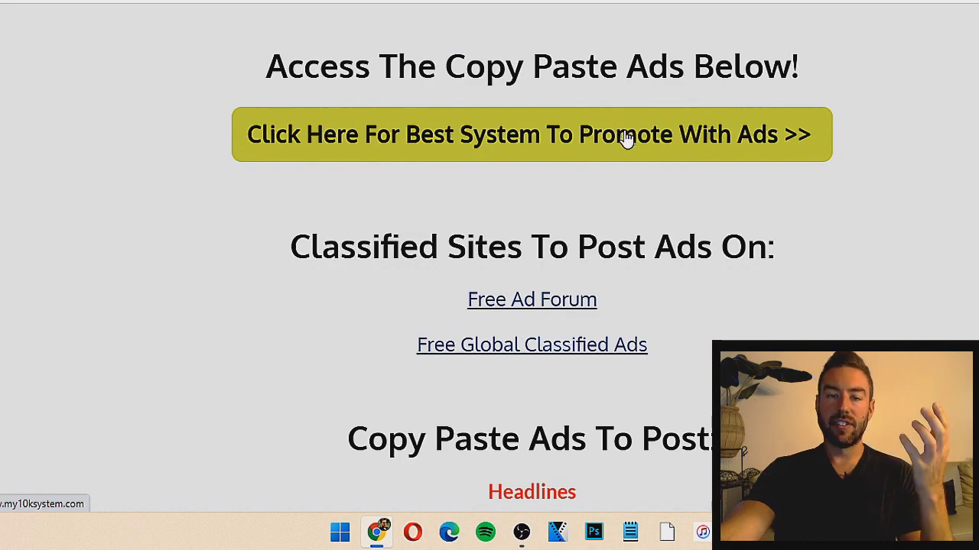
{"action": "scroll", "coordinate": [172, 145], "scroll_direction": "down", "scroll_amount": 2}
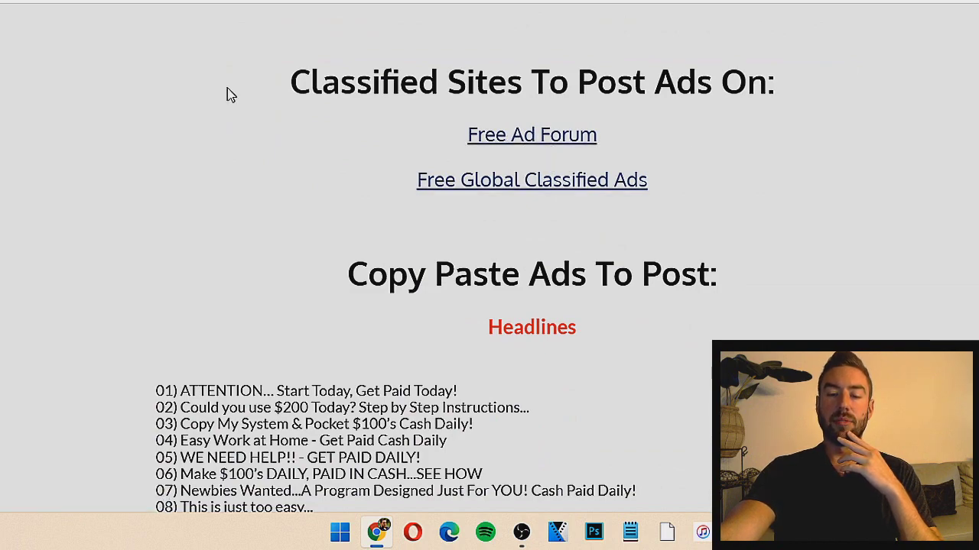
{"action": "scroll", "coordinate": [227, 94], "scroll_direction": "down", "scroll_amount": 3}
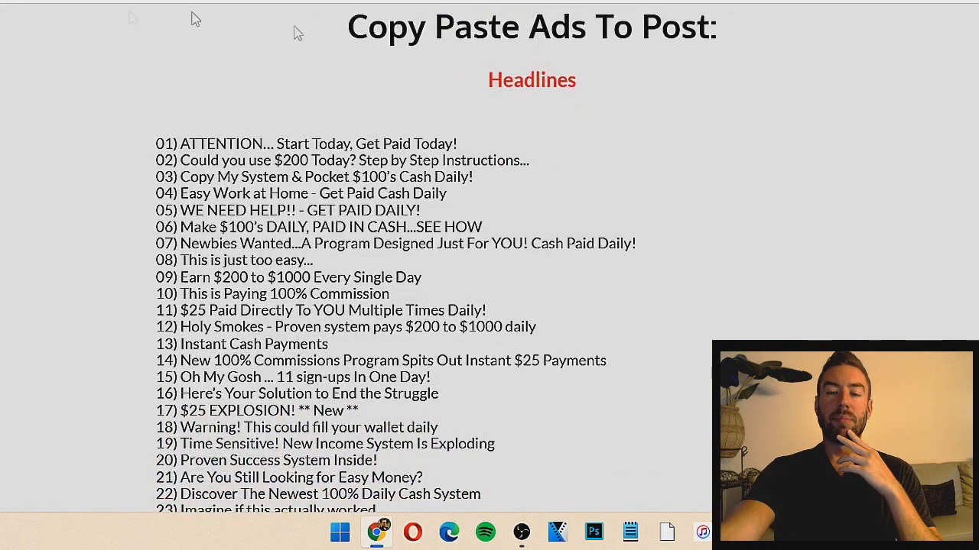
{"action": "scroll", "coordinate": [426, 79], "scroll_direction": "down", "scroll_amount": 3}
{"action": "scroll", "coordinate": [267, 114], "scroll_direction": "down", "scroll_amount": 5}
{"action": "scroll", "coordinate": [501, 208], "scroll_direction": "up", "scroll_amount": 4}
{"action": "scroll", "coordinate": [501, 208], "scroll_direction": "up", "scroll_amount": 6}
{"action": "scroll", "coordinate": [599, 118], "scroll_direction": "down", "scroll_amount": 2}
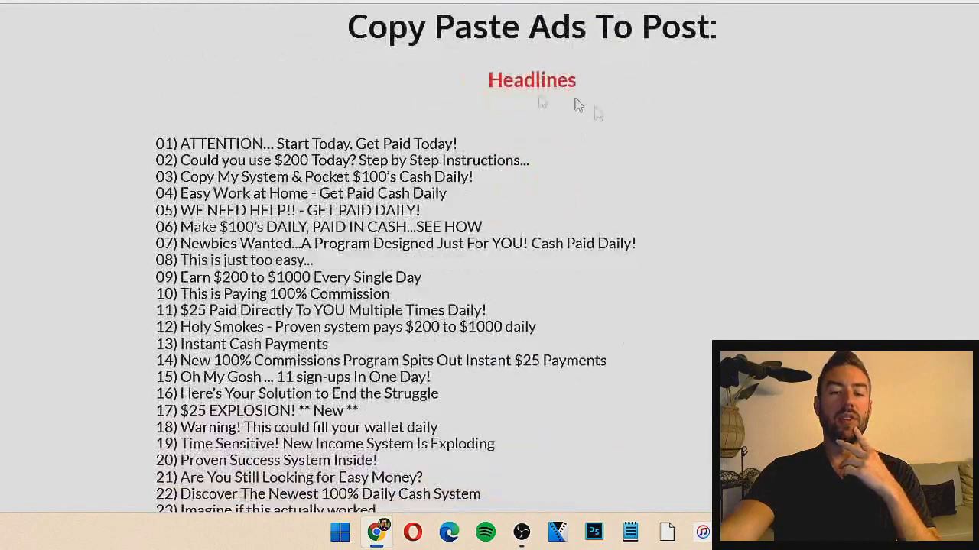
{"action": "scroll", "coordinate": [317, 160], "scroll_direction": "down", "scroll_amount": 2}
{"action": "scroll", "coordinate": [334, 131], "scroll_direction": "up", "scroll_amount": 2}
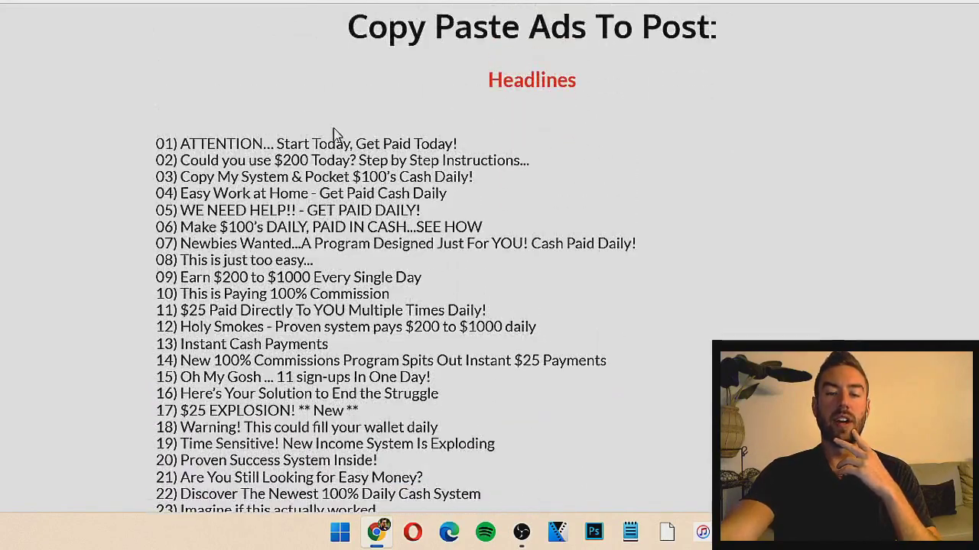
- Copy the headline "ATTENTION... Start Today, Get Paid Today!" from the copy-paste ads page into the listing's title
{"action": "left_click_drag", "start_coordinate": [179, 142], "coordinate": [469, 147]}
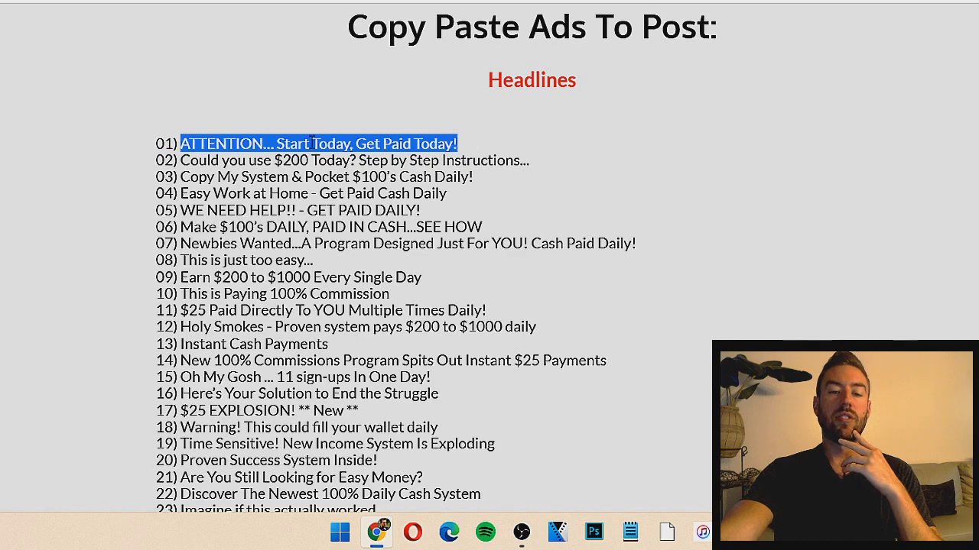
{"action": "right_click", "coordinate": [437, 143]}
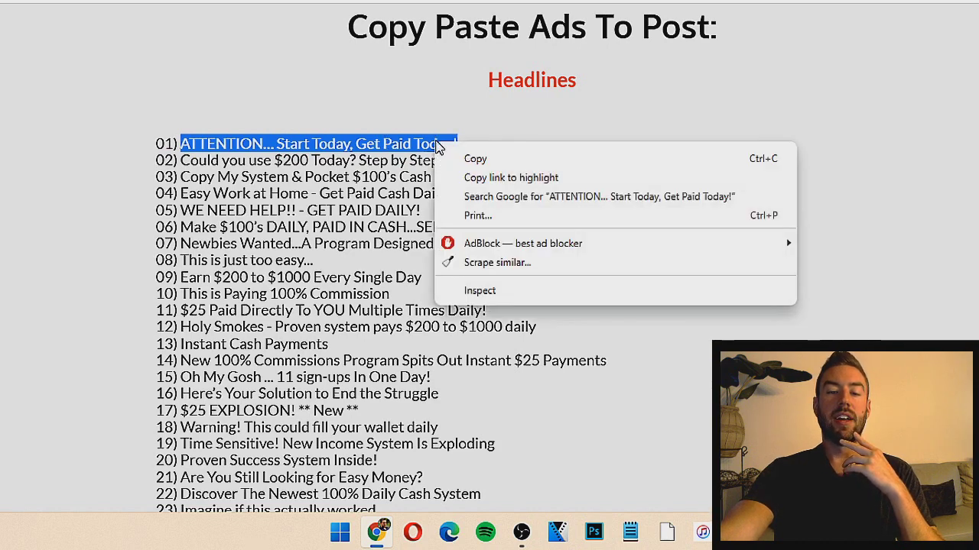
{"action": "left_click", "coordinate": [495, 159]}
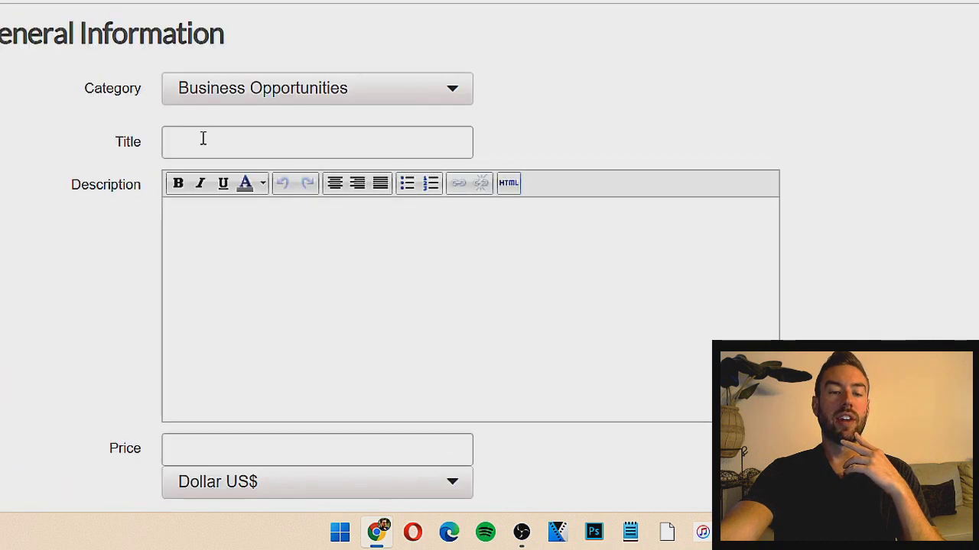
{"action": "right_click", "coordinate": [203, 139]}
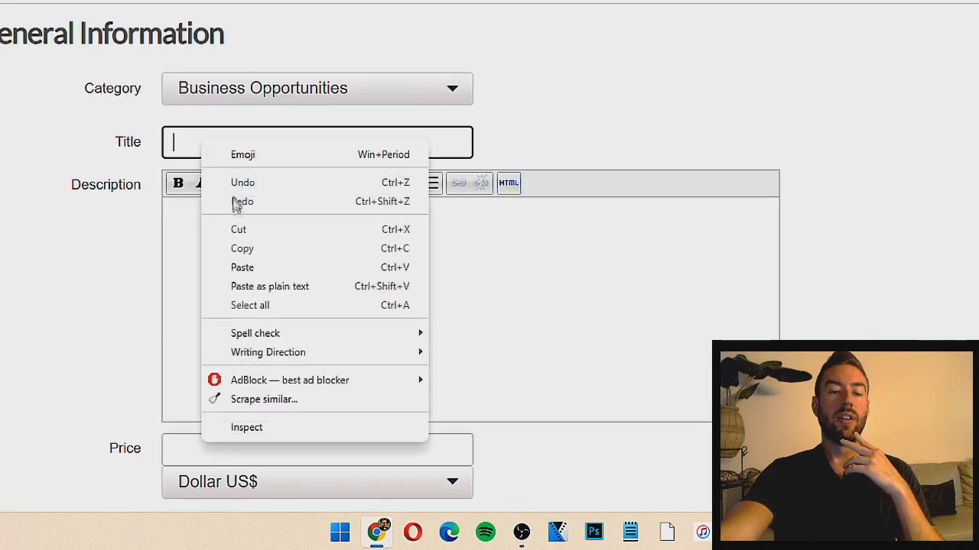
{"action": "left_click", "coordinate": [240, 266]}
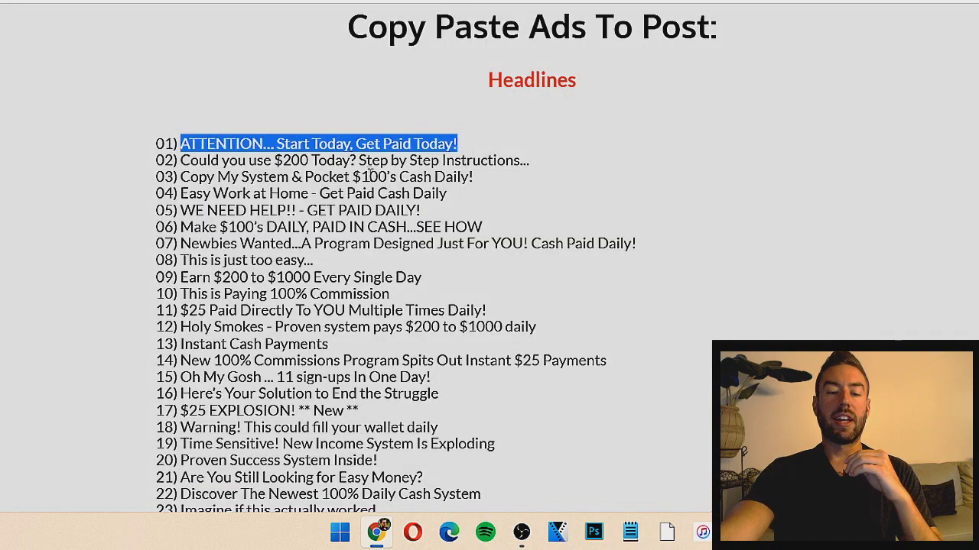
- Copy the first text under Ad Bodies, from "IF YOU WANT TO MAKE SOME QUICK" through "Get the details here:"
{"action": "scroll", "coordinate": [369, 173], "scroll_direction": "down", "scroll_amount": 13}
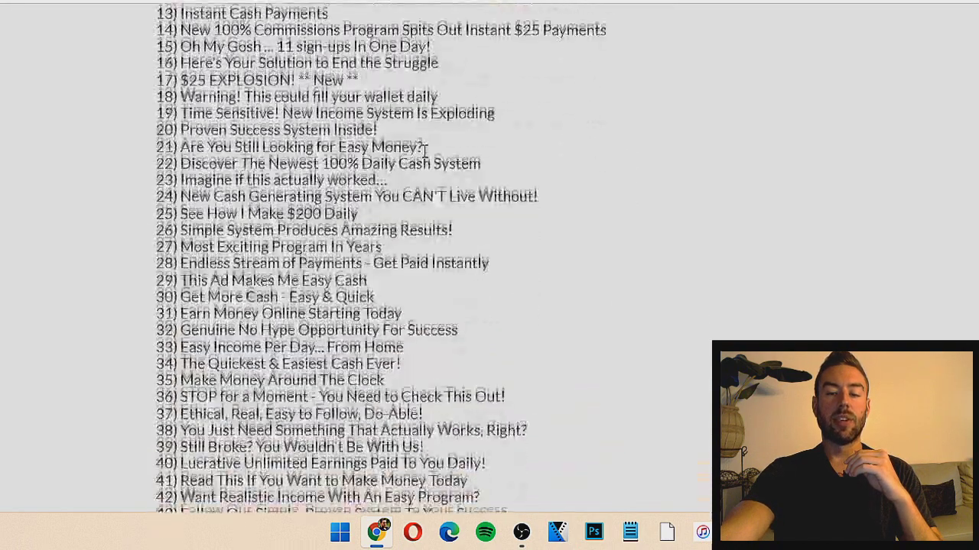
{"action": "scroll", "coordinate": [509, 122], "scroll_direction": "up", "scroll_amount": 2}
{"action": "left_click_drag", "start_coordinate": [477, 113], "coordinate": [602, 116]}
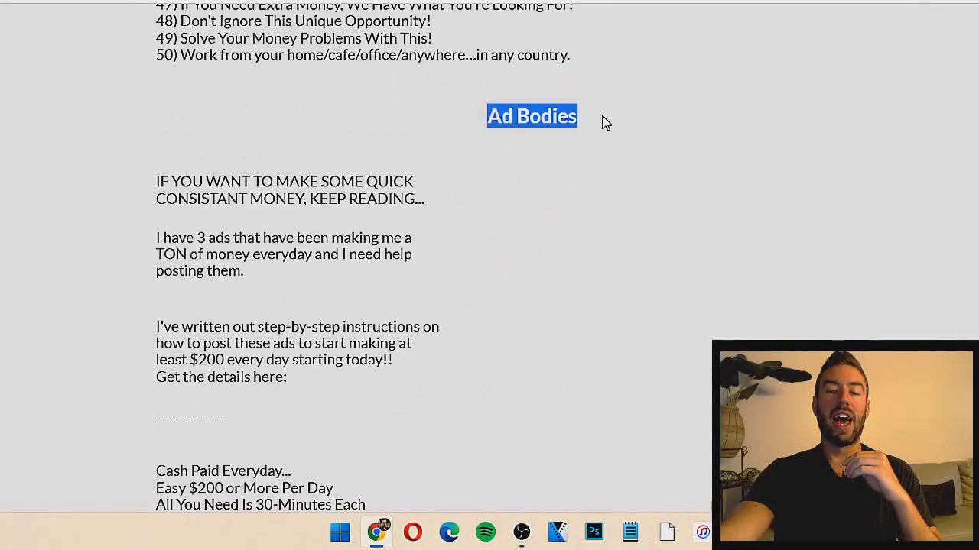
{"action": "scroll", "coordinate": [175, 135], "scroll_direction": "down", "scroll_amount": 2}
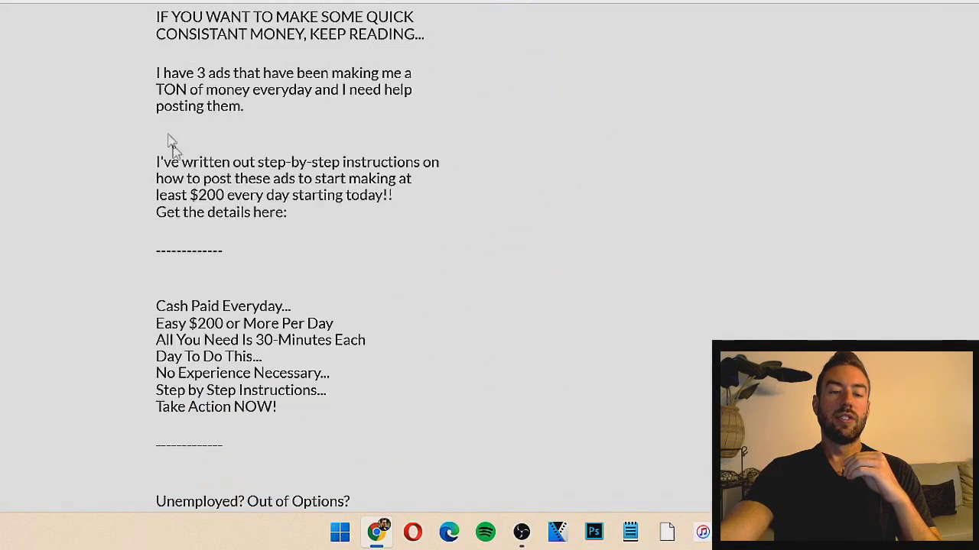
{"action": "scroll", "coordinate": [192, 195], "scroll_direction": "up", "scroll_amount": 1}
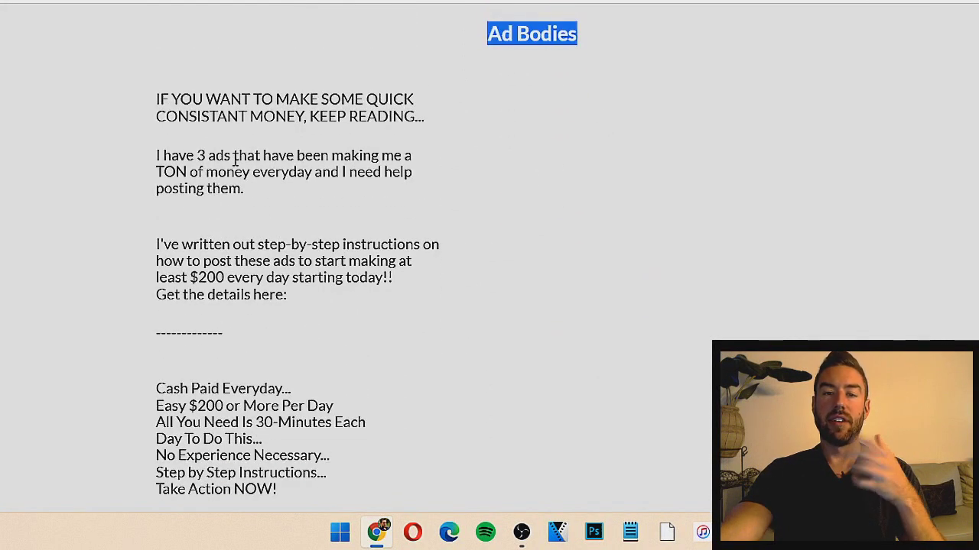
{"action": "left_click_drag", "start_coordinate": [148, 104], "coordinate": [326, 278]}
{"action": "right_click", "coordinate": [330, 247]}
{"action": "left_click", "coordinate": [404, 263]}
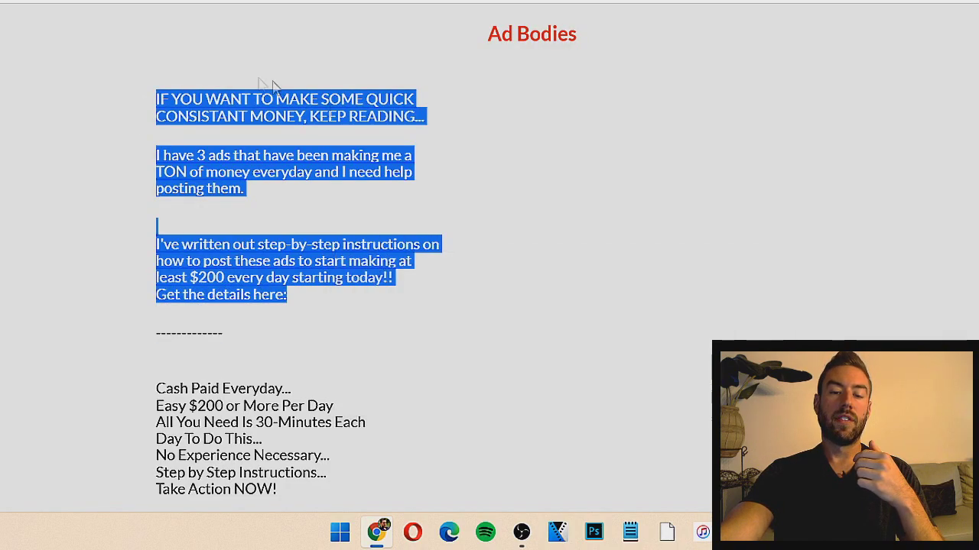
- Check the remaining ad bodies, copy the highlighted first one again, and return to the listing form
{"action": "scroll", "coordinate": [315, 97], "scroll_direction": "down", "scroll_amount": 20}
{"action": "scroll", "coordinate": [329, 207], "scroll_direction": "up", "scroll_amount": 5}
{"action": "scroll", "coordinate": [113, 163], "scroll_direction": "up", "scroll_amount": 10}
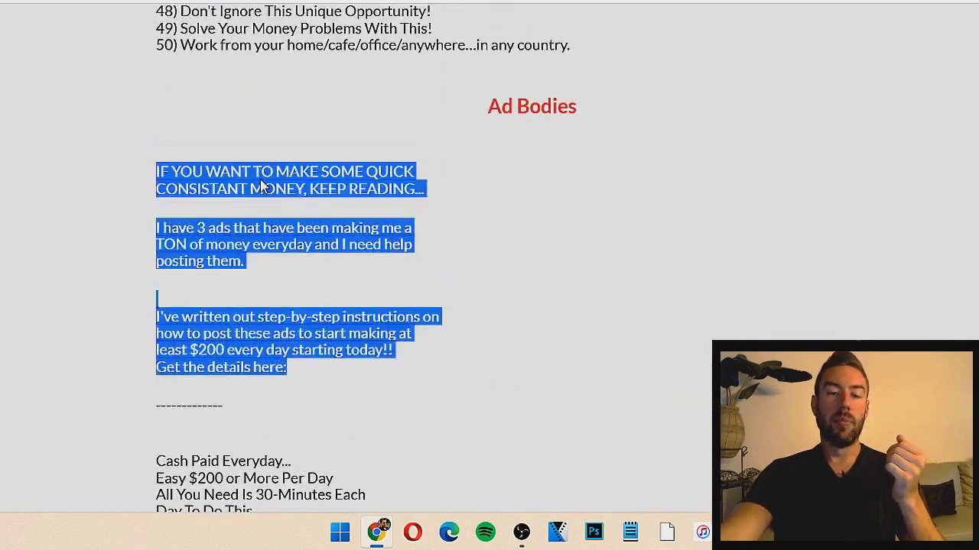
{"action": "right_click", "coordinate": [261, 182]}
{"action": "left_click", "coordinate": [303, 196]}
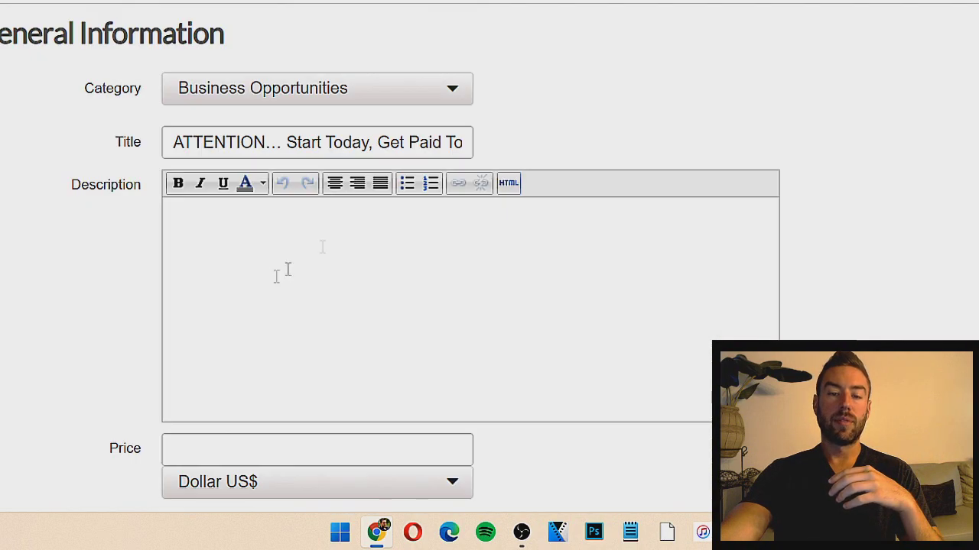
- Paste the copied ad body, starting "IF YOU WANT TO MAKE SOME QUICK", into the listing's description
{"action": "right_click", "coordinate": [232, 239]}
{"action": "left_click", "coordinate": [295, 93]}
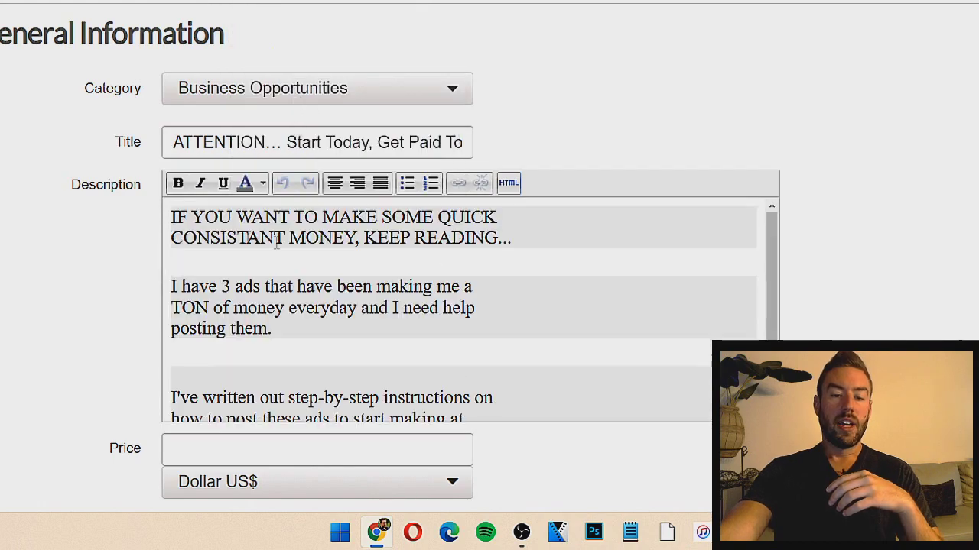
{"action": "scroll", "coordinate": [319, 285], "scroll_direction": "down", "scroll_amount": 2}
{"action": "scroll", "coordinate": [303, 156], "scroll_direction": "up", "scroll_amount": 4}
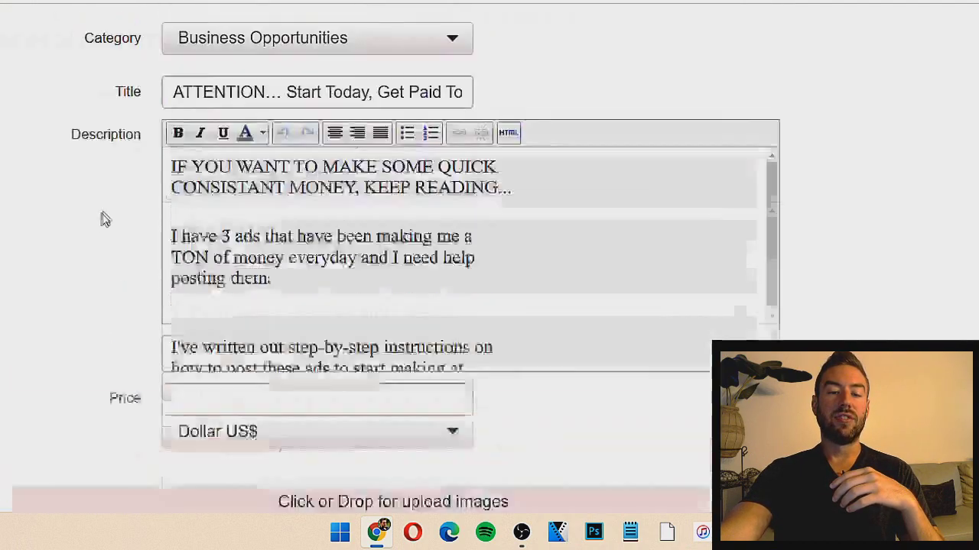
{"action": "scroll", "coordinate": [87, 356], "scroll_direction": "down", "scroll_amount": 1}
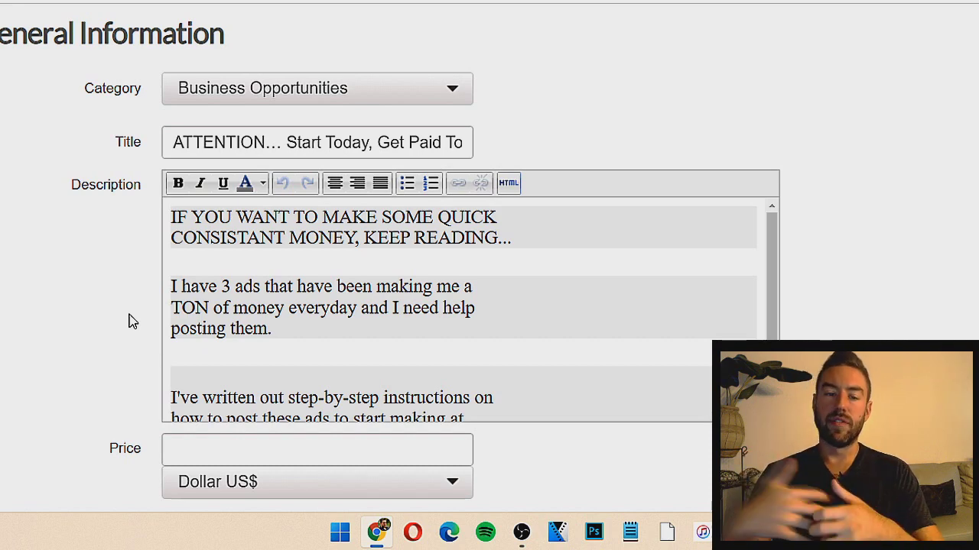
- Remove the colon after "Get the details here" in the description and set that line apart as its own paragraph
{"action": "scroll", "coordinate": [363, 261], "scroll_direction": "down", "scroll_amount": 2}
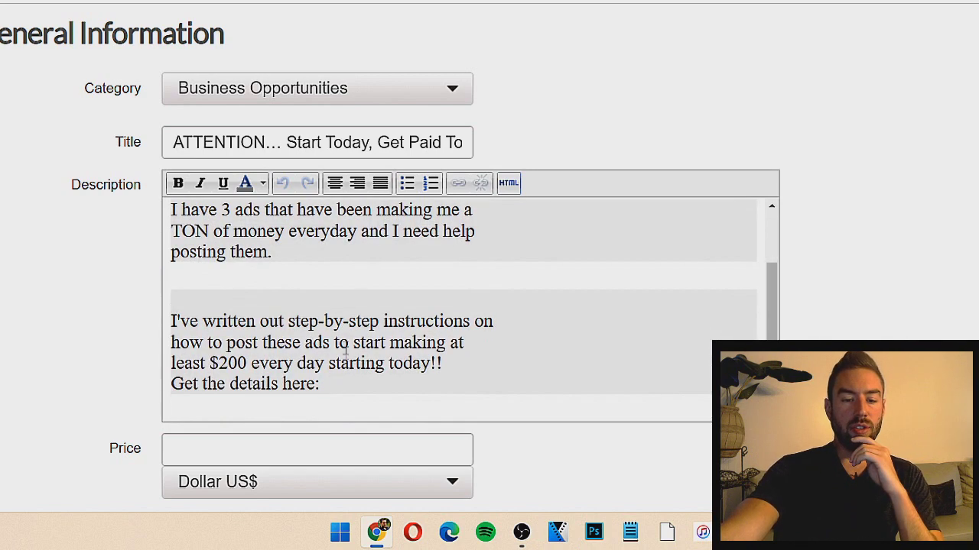
{"action": "double_click", "coordinate": [324, 387]}
{"action": "key", "text": "BackSpace"}
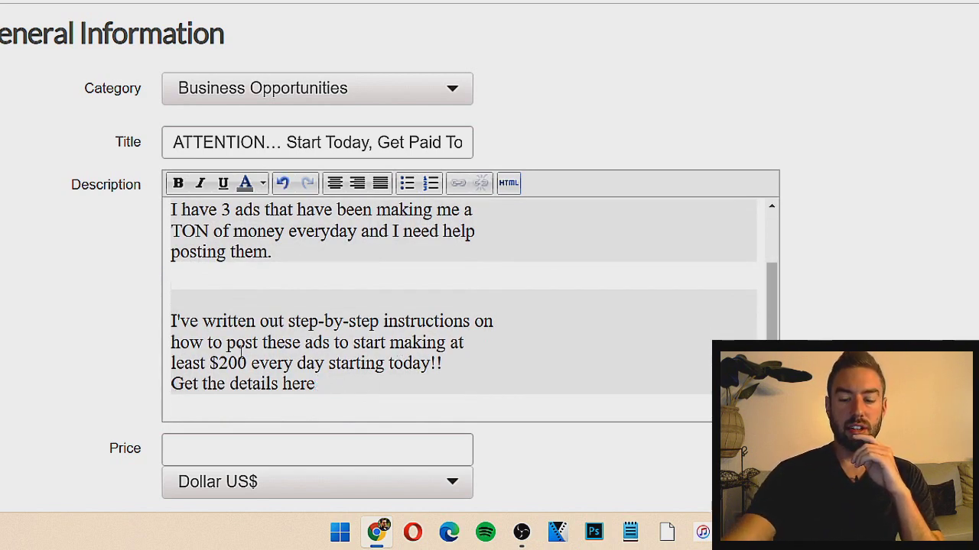
{"action": "key", "text": "Return"}
{"action": "scroll", "coordinate": [23, 303], "scroll_direction": "down", "scroll_amount": 1}
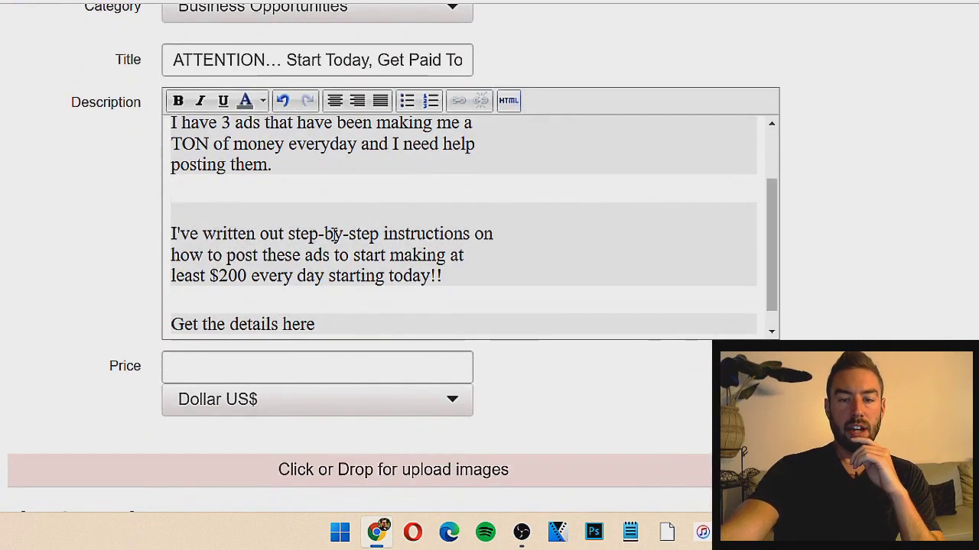
- Enter "Free" as the listing's price
{"action": "scroll", "coordinate": [59, 199], "scroll_direction": "down", "scroll_amount": 2}
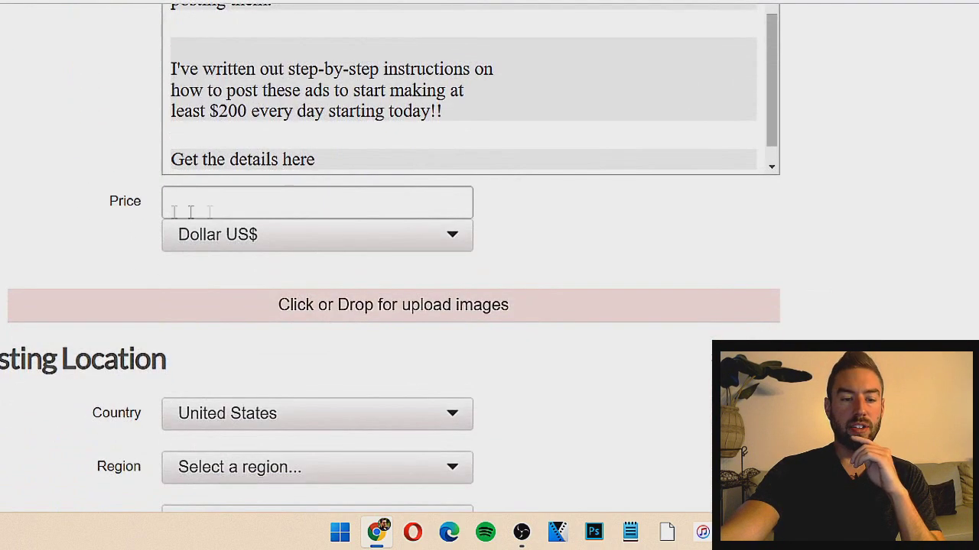
{"action": "left_click", "coordinate": [220, 202]}
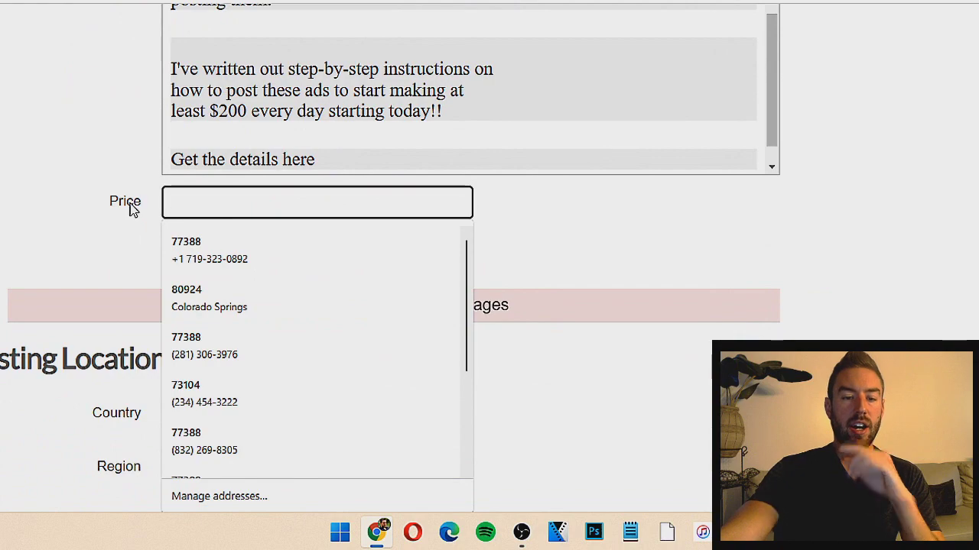
{"action": "type", "text": "Fre"}
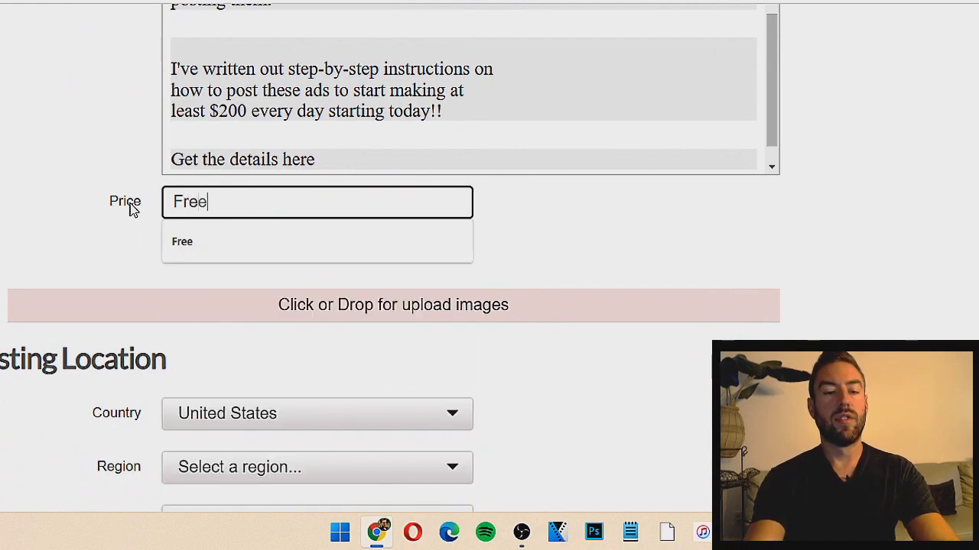
{"action": "type", "text": "e"}
{"action": "left_click", "coordinate": [133, 247]}
{"action": "scroll", "coordinate": [134, 247], "scroll_direction": "up", "scroll_amount": 4}
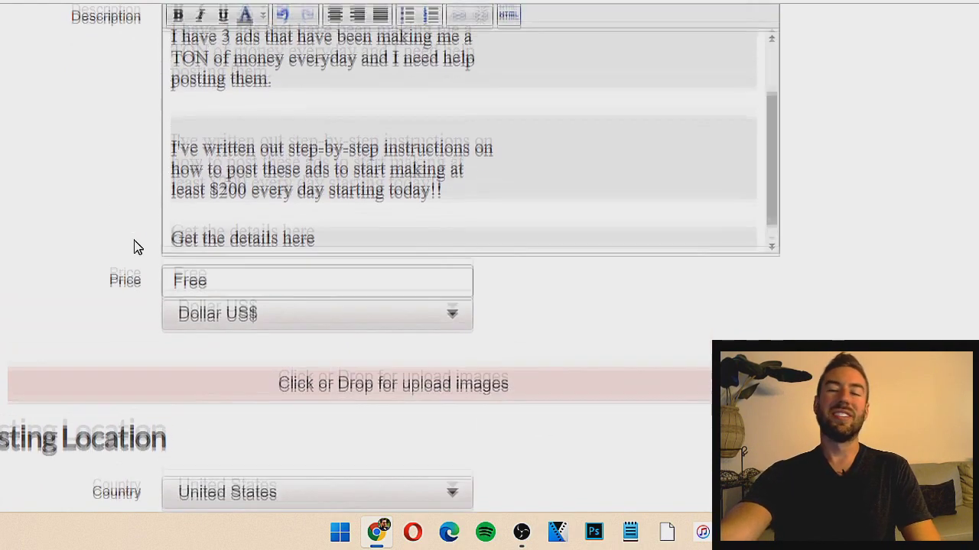
{"action": "scroll", "coordinate": [122, 260], "scroll_direction": "down", "scroll_amount": 2}
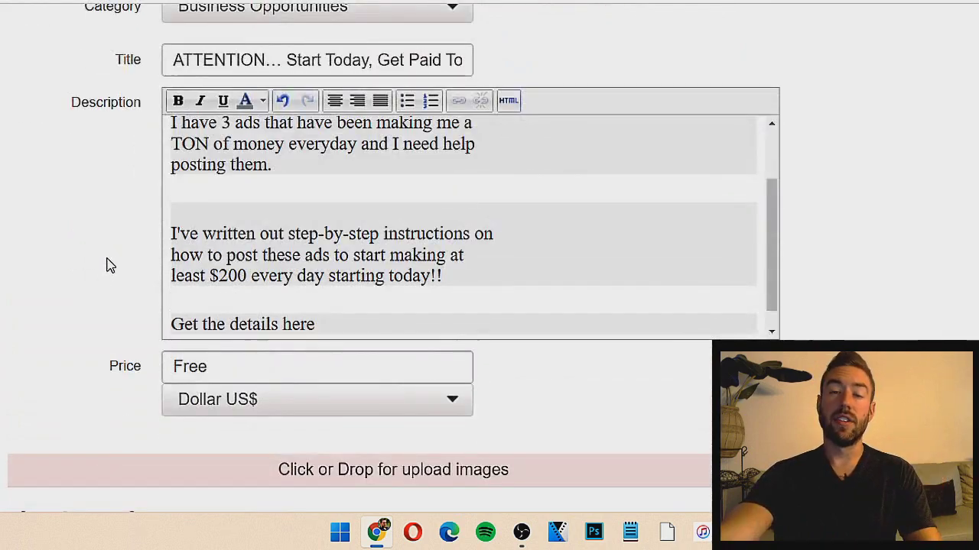
{"action": "scroll", "coordinate": [84, 245], "scroll_direction": "up", "scroll_amount": 1}
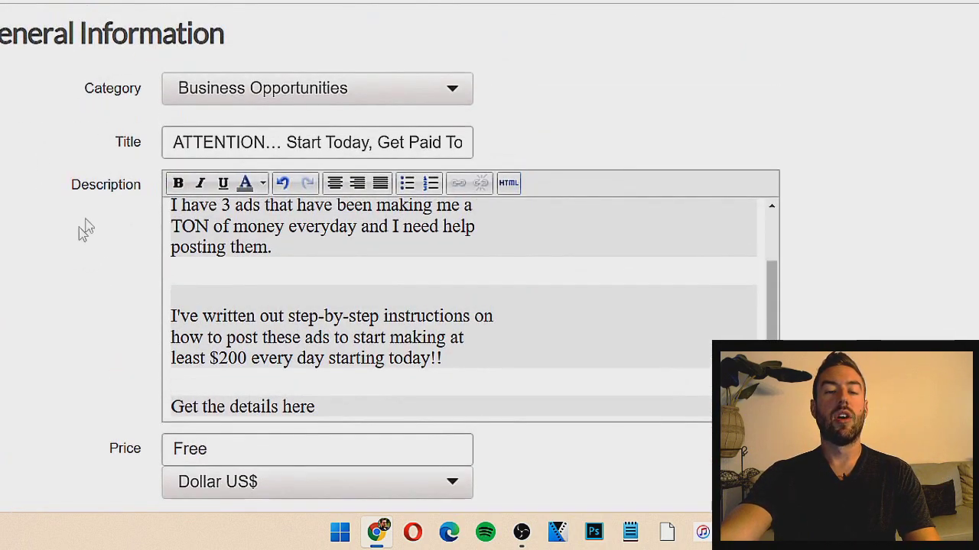
- Check the countries available for the listing location, keeping United States selected
{"action": "scroll", "coordinate": [107, 145], "scroll_direction": "down", "scroll_amount": 3}
{"action": "scroll", "coordinate": [120, 168], "scroll_direction": "down", "scroll_amount": 3}
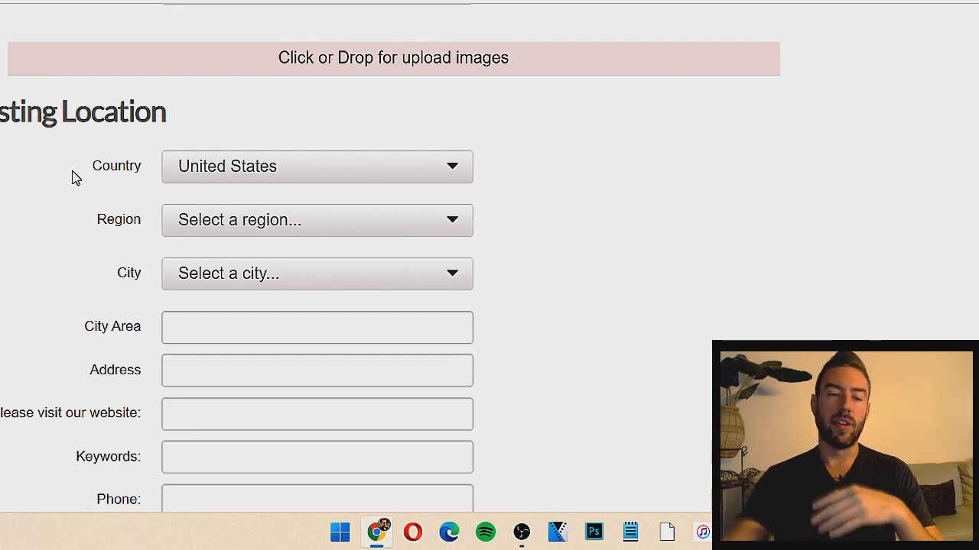
{"action": "left_click", "coordinate": [188, 178]}
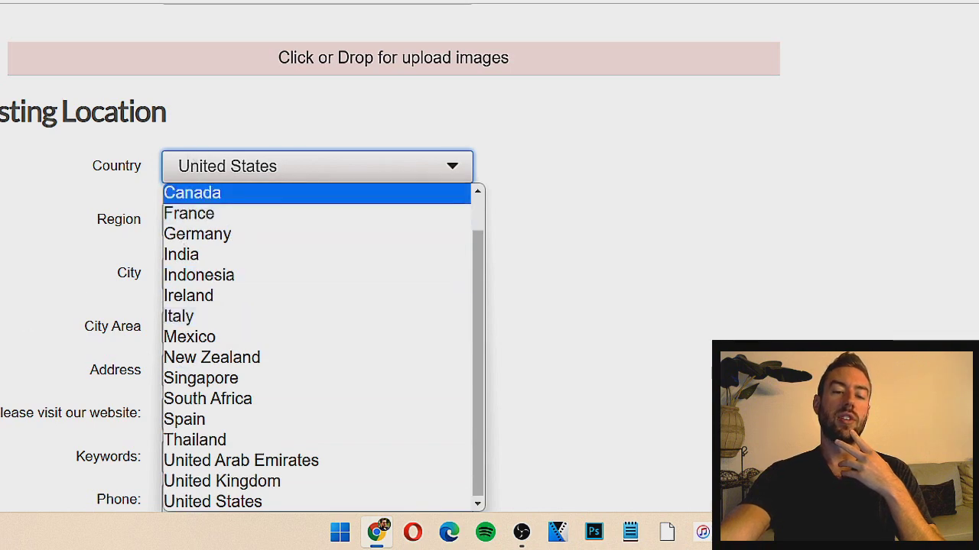
{"action": "left_click", "coordinate": [367, 170]}
{"action": "scroll", "coordinate": [167, 203], "scroll_direction": "down", "scroll_amount": 1}
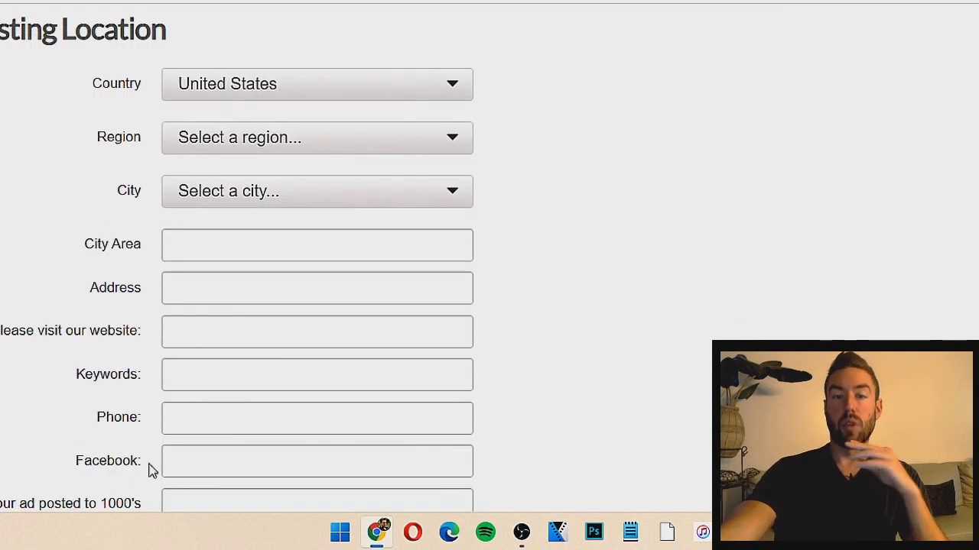
- Look through the states and set the listing's region to Texas
{"action": "left_click", "coordinate": [227, 141]}
{"action": "scroll", "coordinate": [229, 321], "scroll_direction": "down", "scroll_amount": 8}
{"action": "scroll", "coordinate": [233, 352], "scroll_direction": "up", "scroll_amount": 8}
{"action": "scroll", "coordinate": [273, 328], "scroll_direction": "down", "scroll_amount": 10}
{"action": "scroll", "coordinate": [280, 393], "scroll_direction": "up", "scroll_amount": 10}
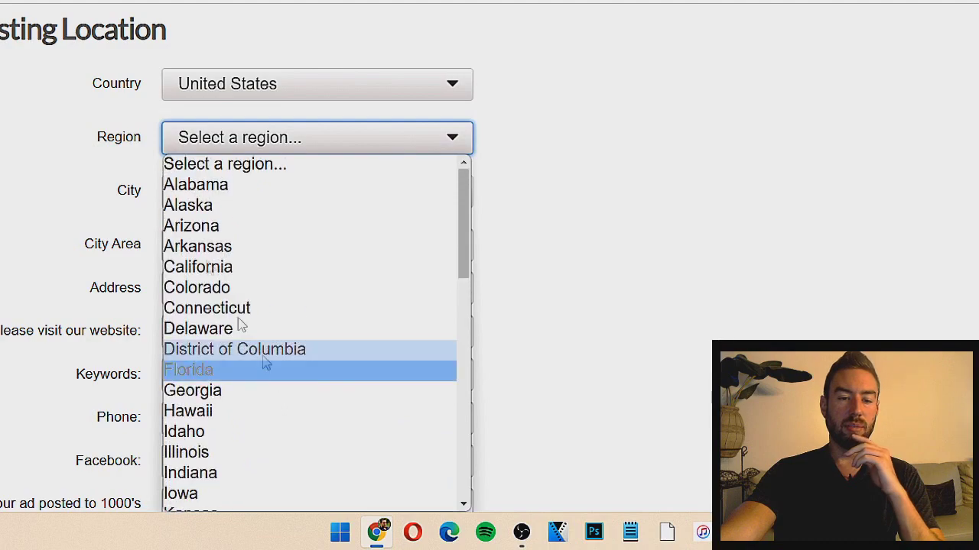
{"action": "scroll", "coordinate": [236, 212], "scroll_direction": "down", "scroll_amount": 10}
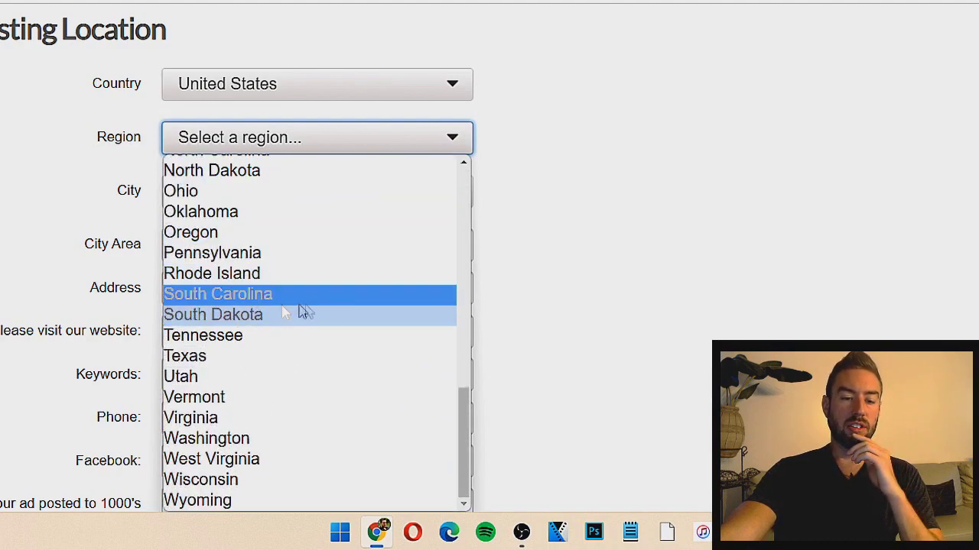
{"action": "left_click", "coordinate": [257, 355]}
- Set the listing's city to Cleveland
{"action": "left_click", "coordinate": [266, 192]}
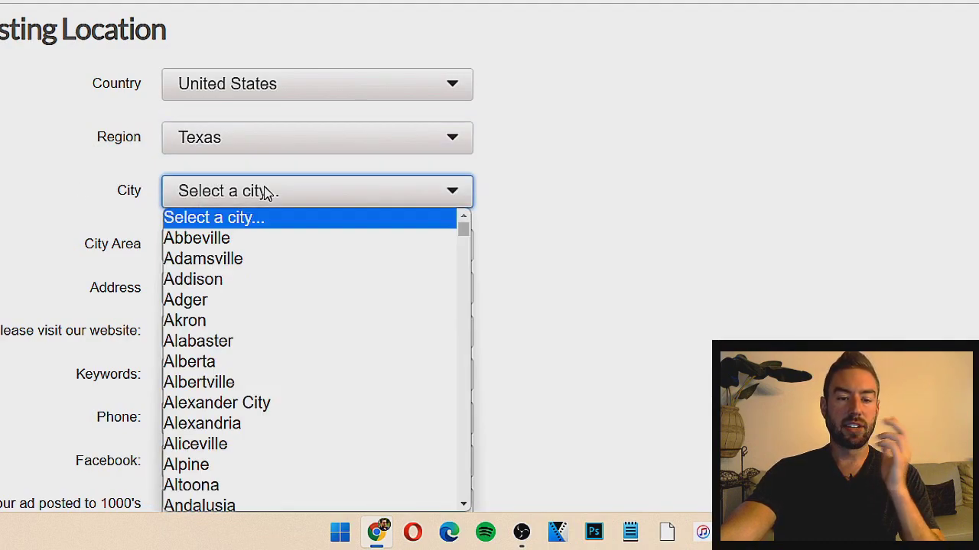
{"action": "scroll", "coordinate": [244, 329], "scroll_direction": "down", "scroll_amount": 20}
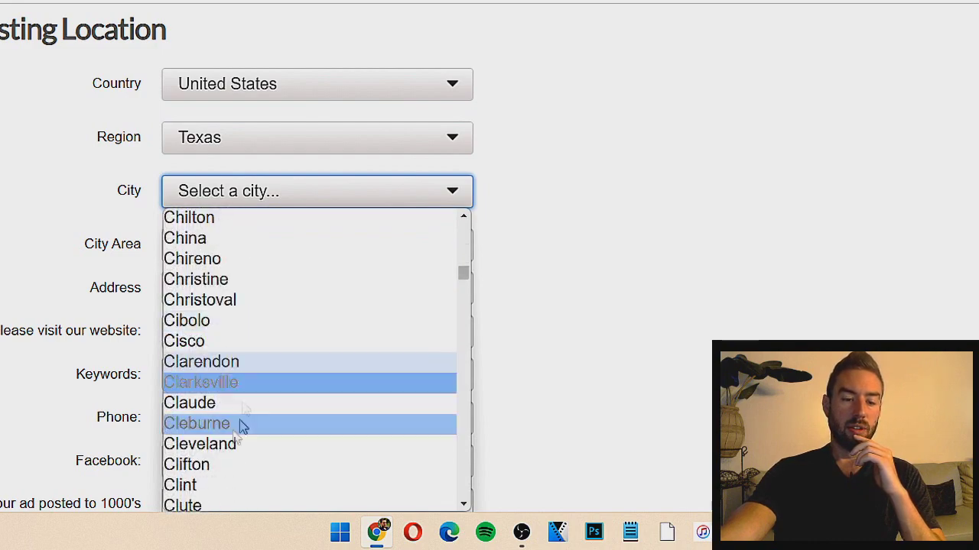
{"action": "left_click", "coordinate": [245, 444]}
{"action": "left_click", "coordinate": [127, 225]}
{"action": "scroll", "coordinate": [158, 148], "scroll_direction": "down", "scroll_amount": 2}
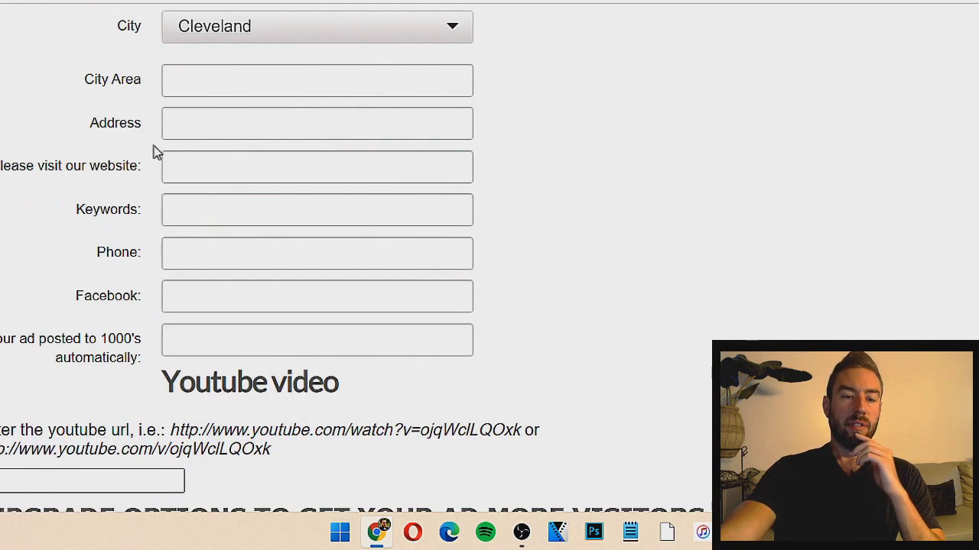
{"action": "scroll", "coordinate": [92, 198], "scroll_direction": "down", "scroll_amount": 2}
{"action": "scroll", "coordinate": [62, 201], "scroll_direction": "up", "scroll_amount": 2}
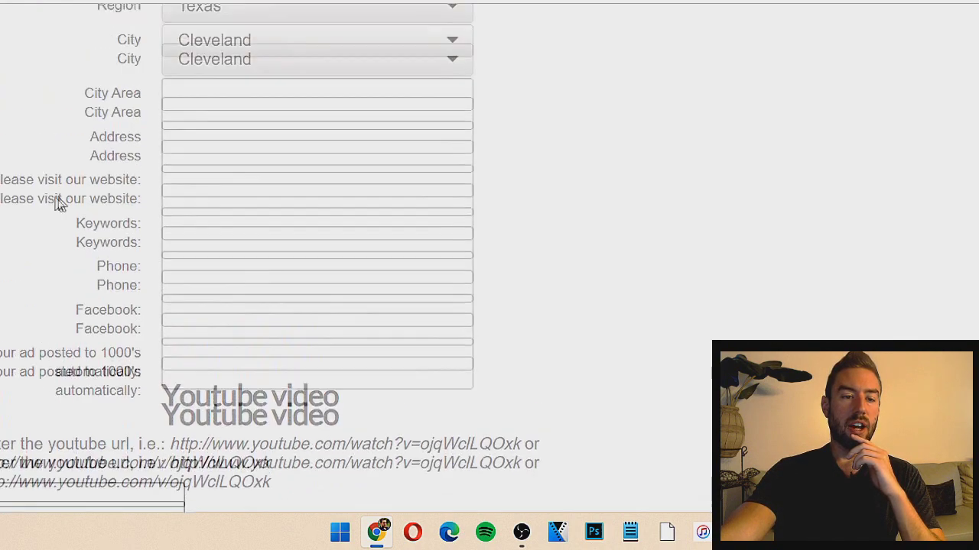
{"action": "scroll", "coordinate": [65, 228], "scroll_direction": "down", "scroll_amount": 1}
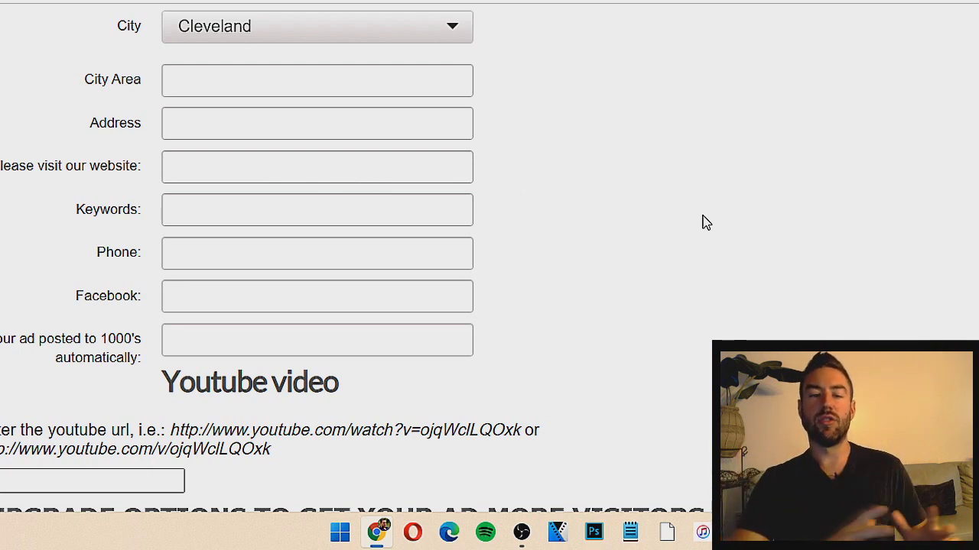
{"action": "left_click", "coordinate": [262, 166]}
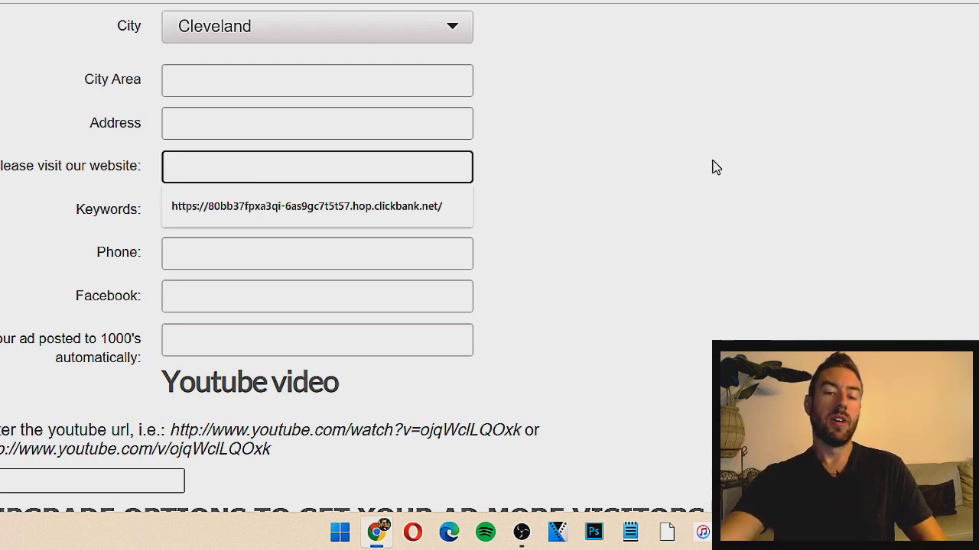
{"action": "type", "text": "http"}
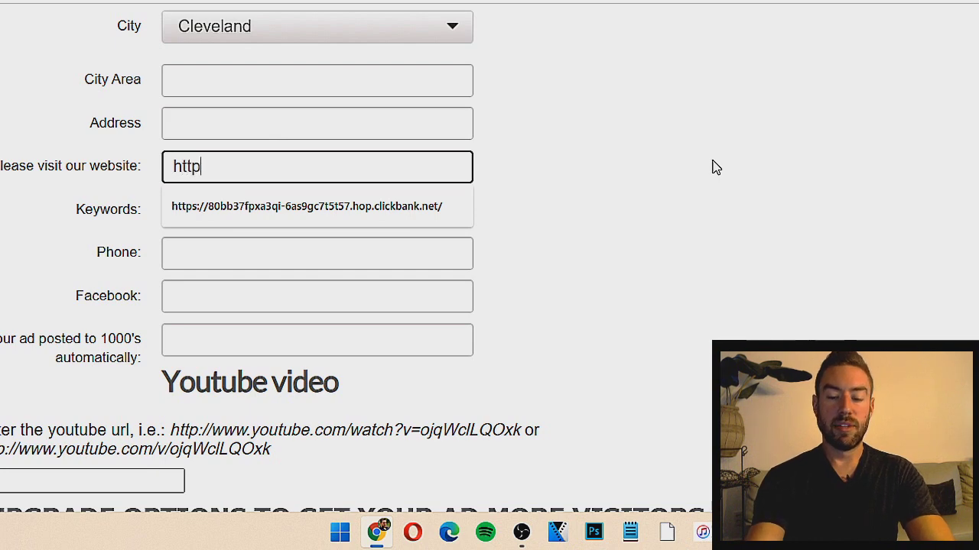
{"action": "type", "text": "://google.com"}
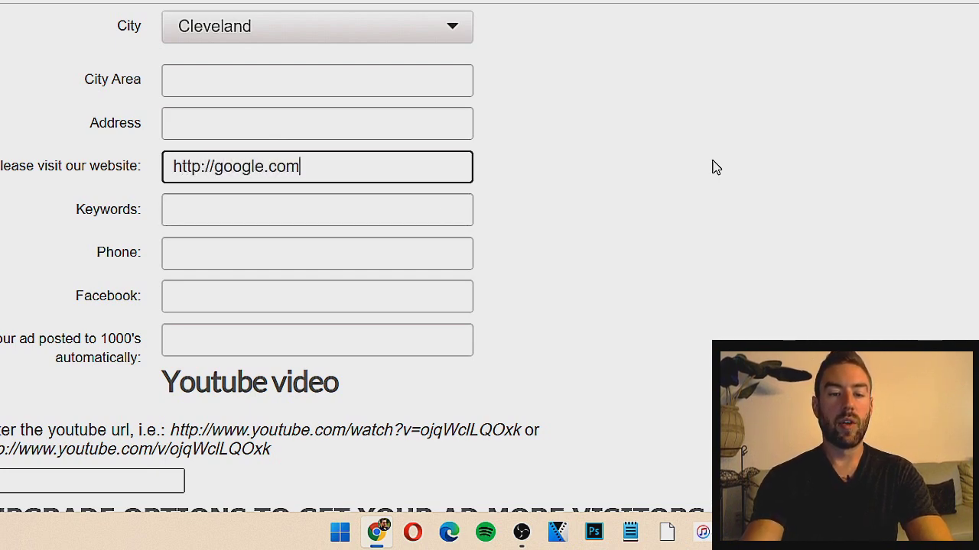
{"action": "left_click", "coordinate": [604, 157]}
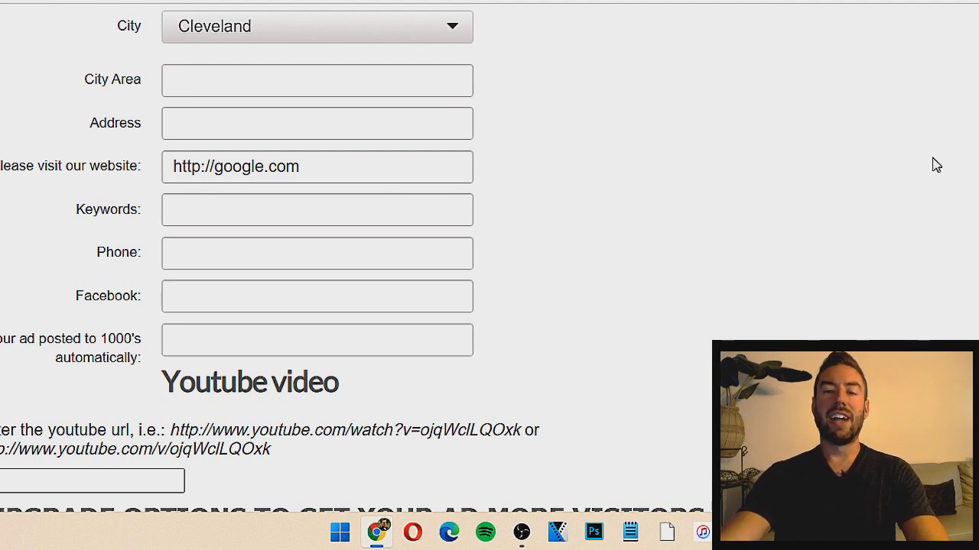
- Enter "work from home, make money online" as the listing's keywords
{"action": "left_click", "coordinate": [332, 223]}
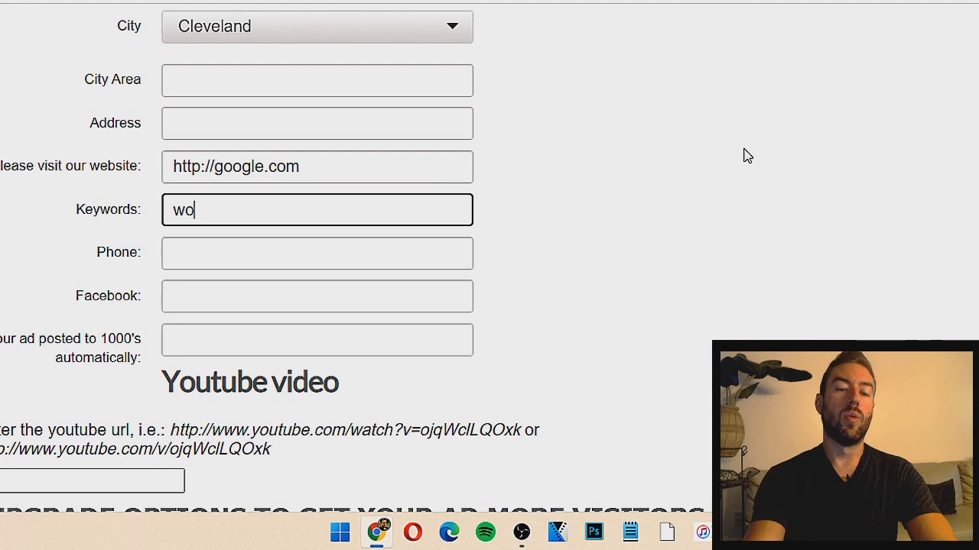
{"action": "type", "text": "work from home, ma"}
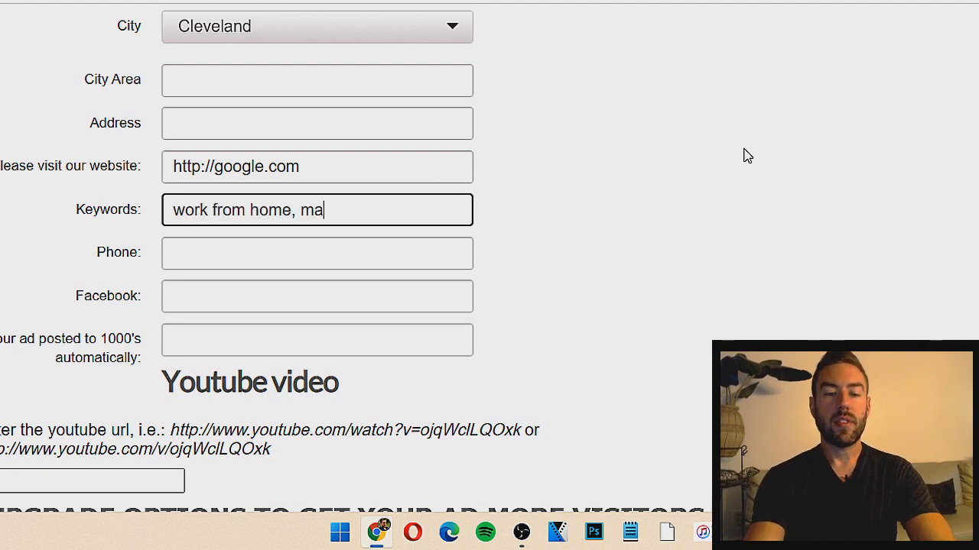
{"action": "type", "text": "ke money online"}
{"action": "left_click", "coordinate": [707, 157]}
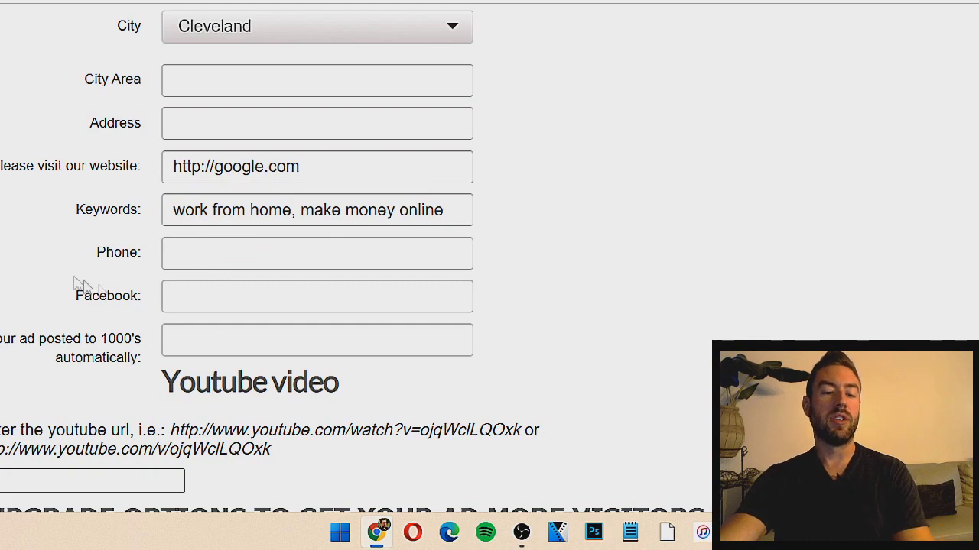
- Decline the paid ad upgrades by choosing "No,thanks", and look over the upgrade offers
{"action": "scroll", "coordinate": [108, 215], "scroll_direction": "down", "scroll_amount": 2}
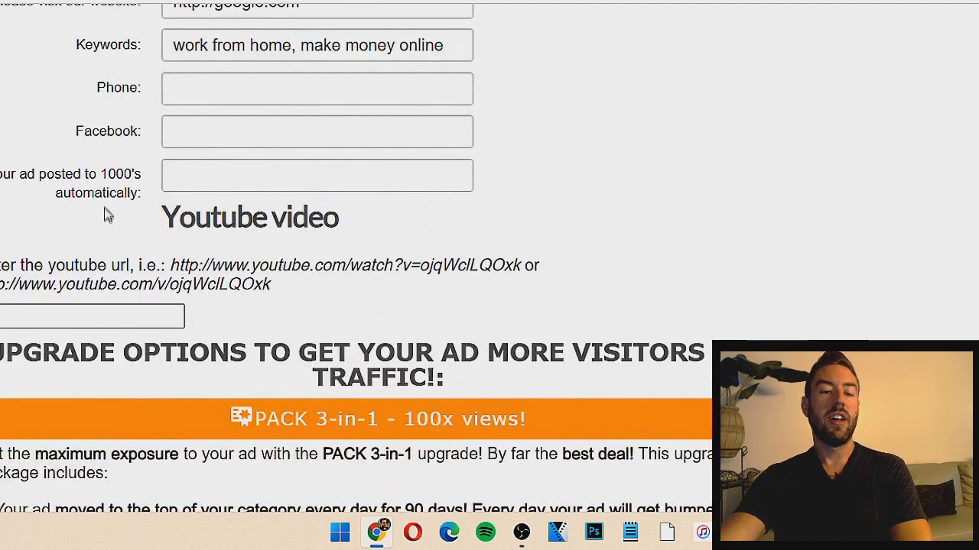
{"action": "scroll", "coordinate": [217, 232], "scroll_direction": "down", "scroll_amount": 1}
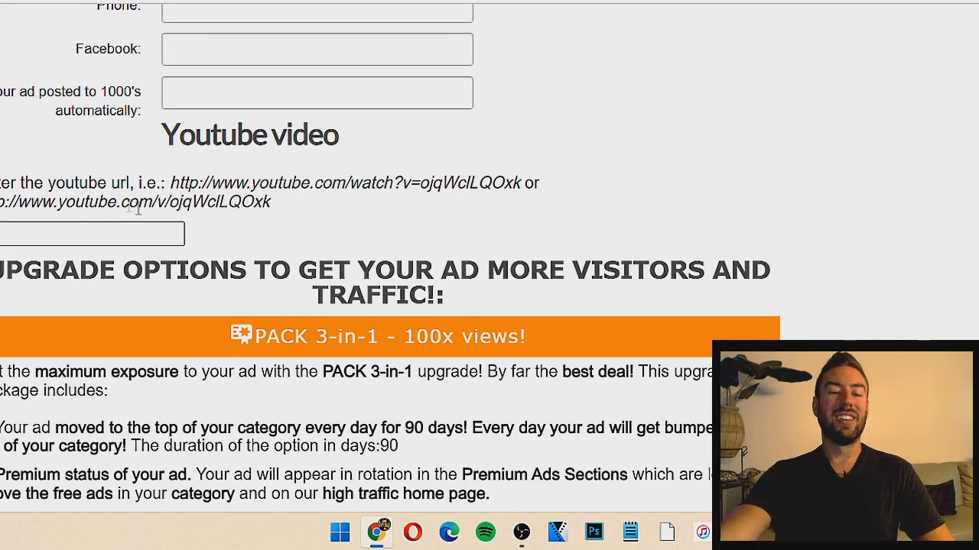
{"action": "scroll", "coordinate": [461, 211], "scroll_direction": "down", "scroll_amount": 6}
{"action": "scroll", "coordinate": [139, 151], "scroll_direction": "up", "scroll_amount": 1}
{"action": "scroll", "coordinate": [32, 258], "scroll_direction": "down", "scroll_amount": 4}
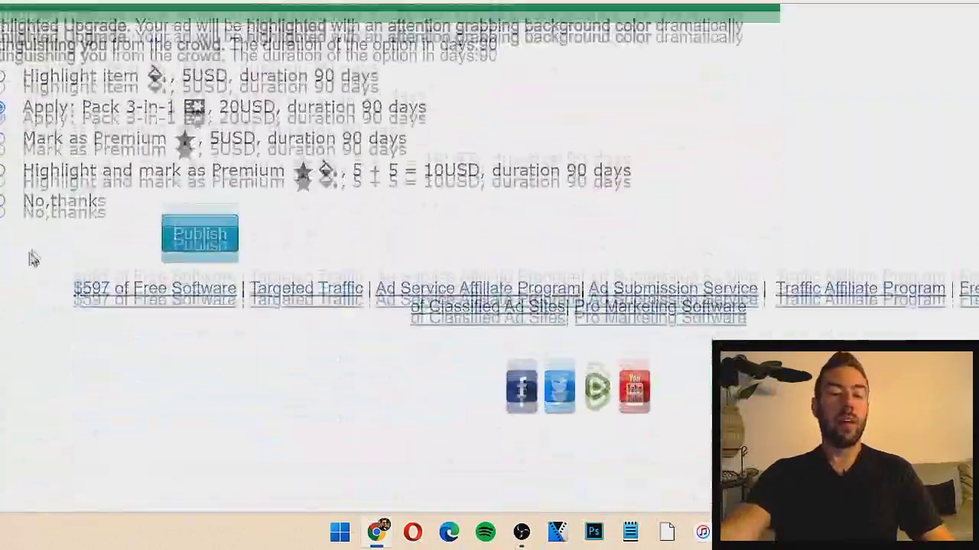
{"action": "scroll", "coordinate": [32, 259], "scroll_direction": "up", "scroll_amount": 1}
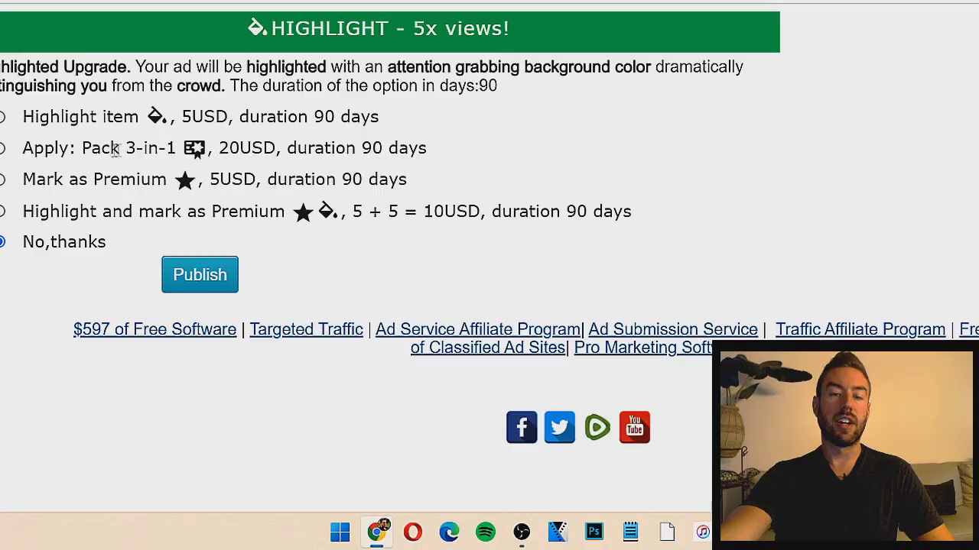
{"action": "scroll", "coordinate": [436, 225], "scroll_direction": "up", "scroll_amount": 4}
{"action": "scroll", "coordinate": [408, 221], "scroll_direction": "down", "scroll_amount": 5}
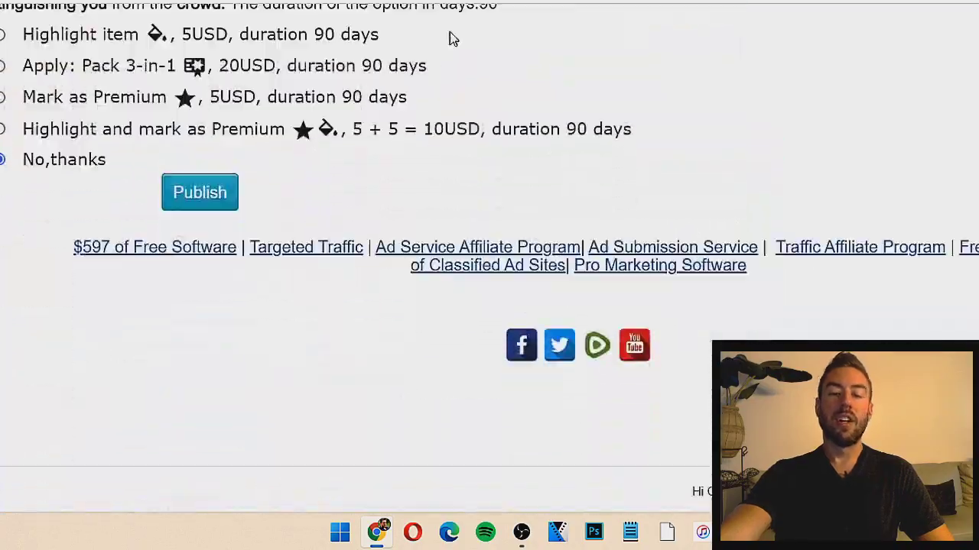
{"action": "scroll", "coordinate": [450, 31], "scroll_direction": "up", "scroll_amount": 8}
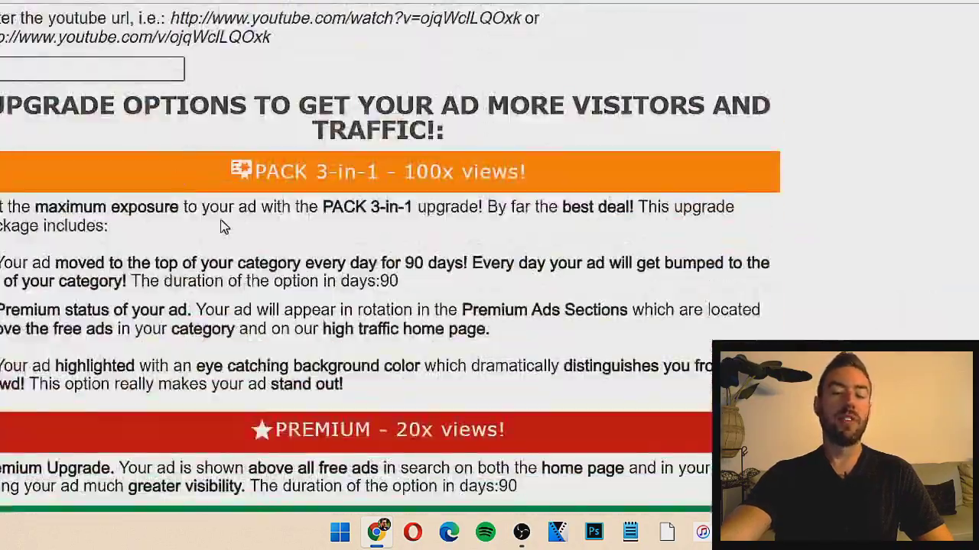
- Review the completed listing form from category and description down to the upgrade choice, and publish the listing
{"action": "scroll", "coordinate": [247, 266], "scroll_direction": "up", "scroll_amount": 20}
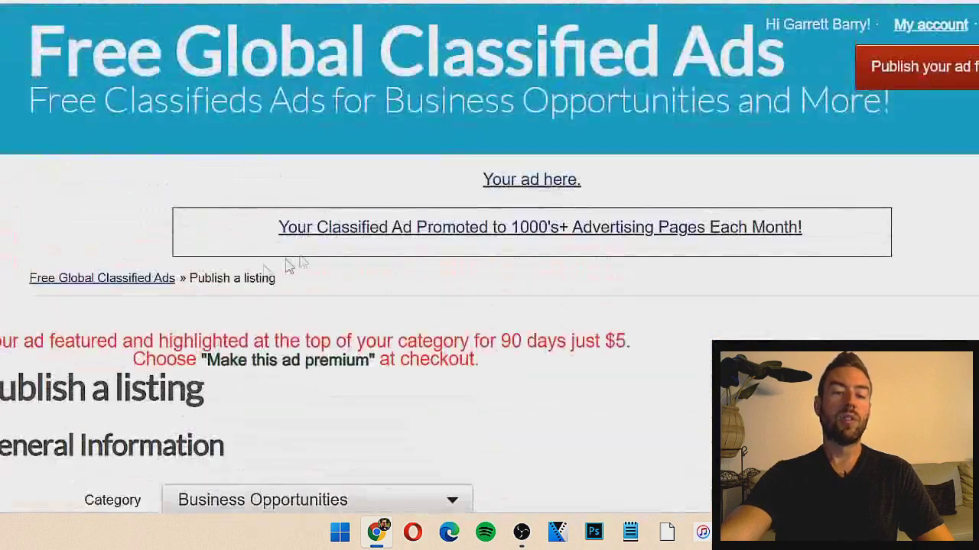
{"action": "scroll", "coordinate": [247, 266], "scroll_direction": "down", "scroll_amount": 6}
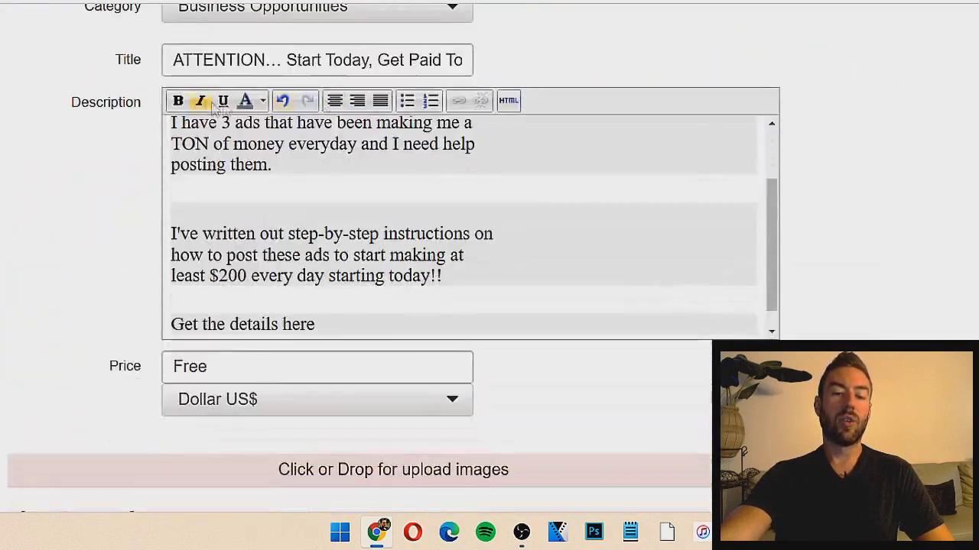
{"action": "scroll", "coordinate": [92, 176], "scroll_direction": "down", "scroll_amount": 3}
{"action": "scroll", "coordinate": [49, 166], "scroll_direction": "down", "scroll_amount": 20}
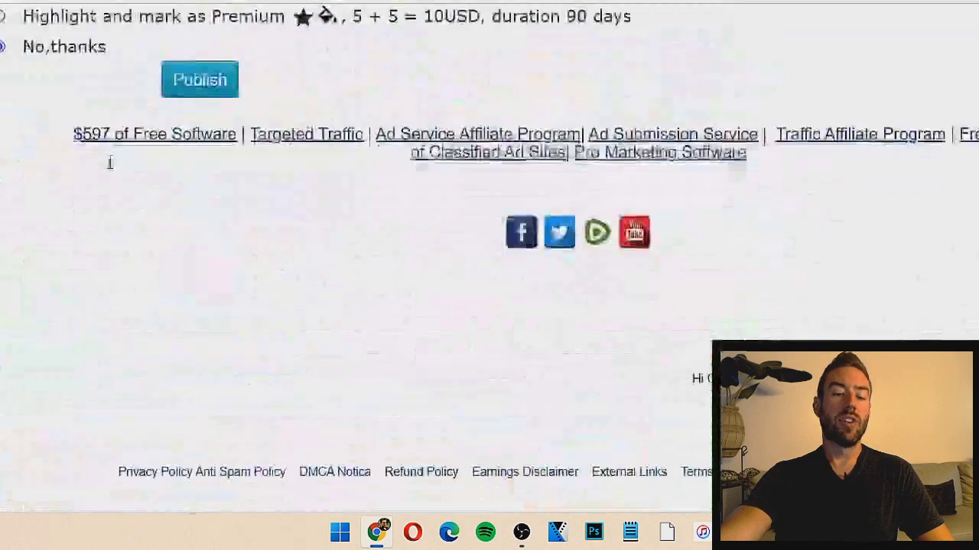
{"action": "scroll", "coordinate": [109, 162], "scroll_direction": "up", "scroll_amount": 2}
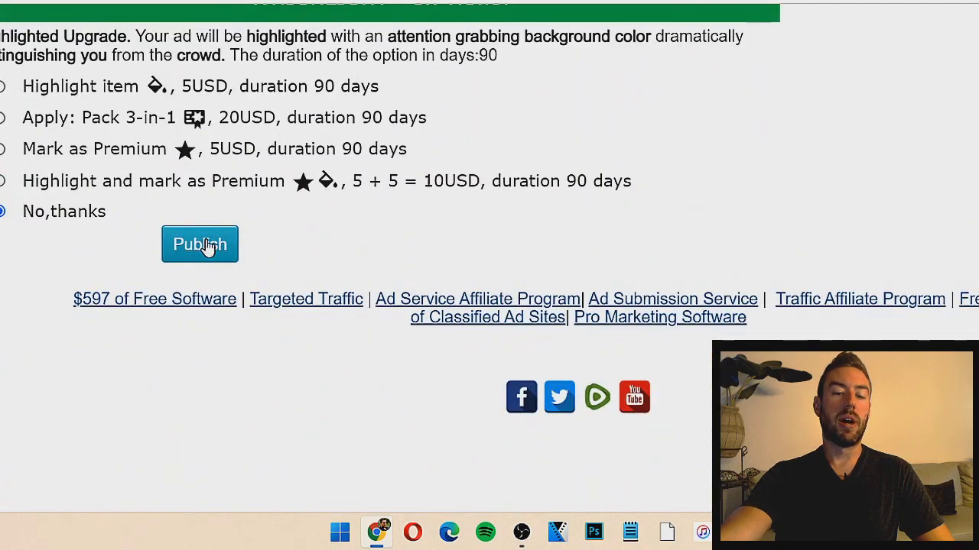
{"action": "left_click", "coordinate": [205, 246]}
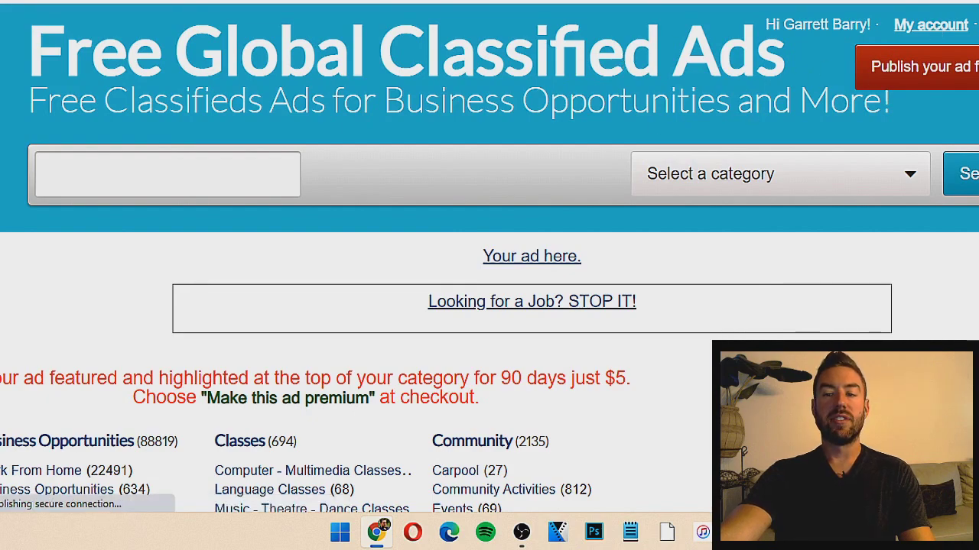
- Open the published "ATTENTION… Start Today, Get Paid Today!" ad from the account's listings and review its text, website and keywords
{"action": "scroll", "coordinate": [579, 149], "scroll_direction": "down", "scroll_amount": 5}
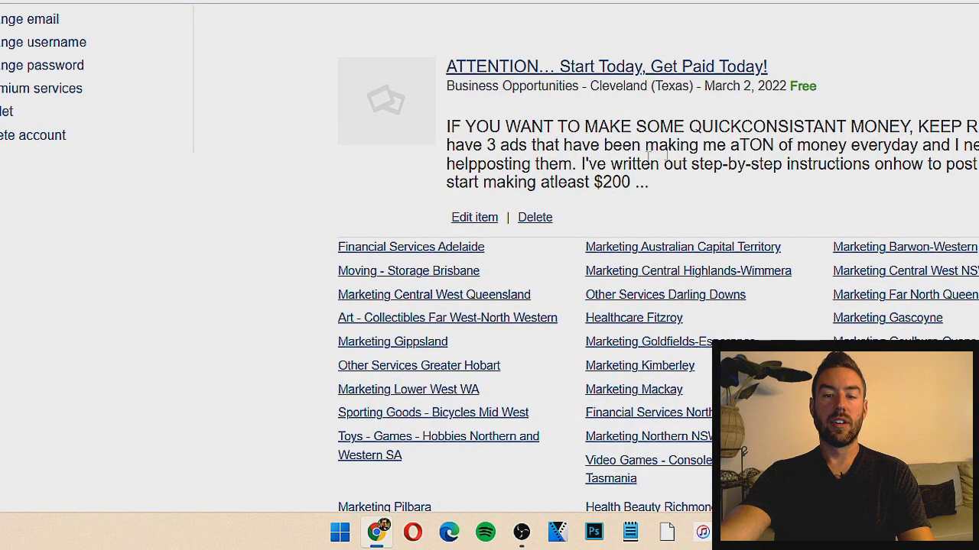
{"action": "left_click", "coordinate": [566, 68]}
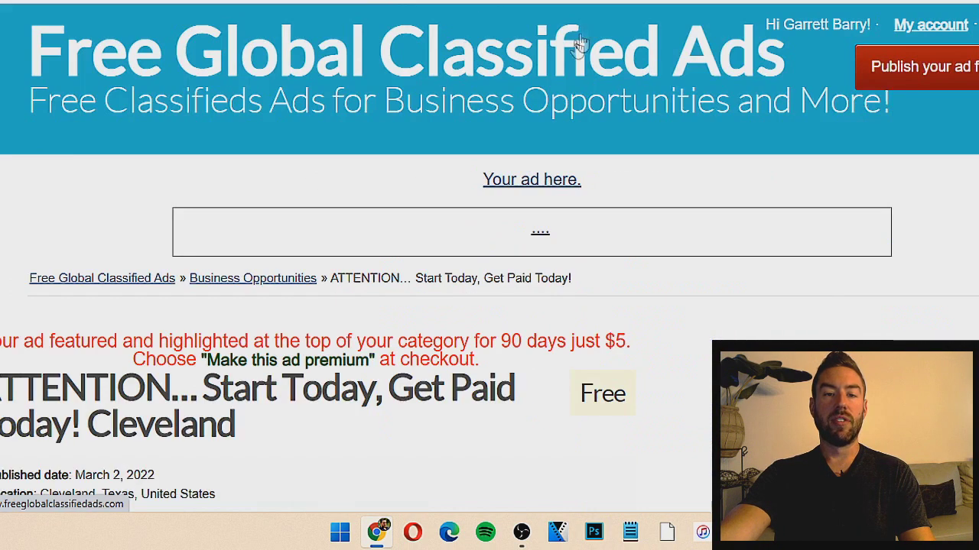
{"action": "scroll", "coordinate": [449, 81], "scroll_direction": "down", "scroll_amount": 3}
{"action": "scroll", "coordinate": [372, 62], "scroll_direction": "down", "scroll_amount": 1}
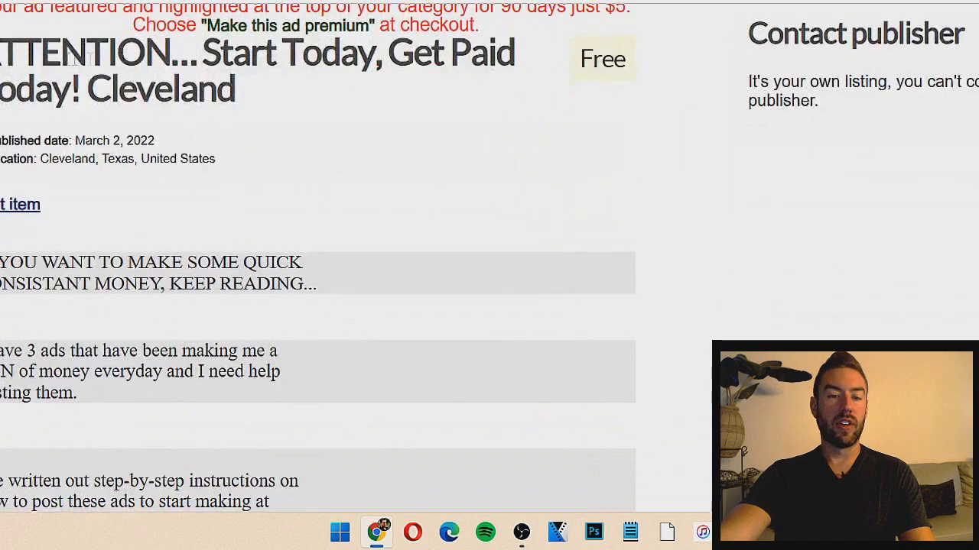
{"action": "scroll", "coordinate": [158, 43], "scroll_direction": "down", "scroll_amount": 2}
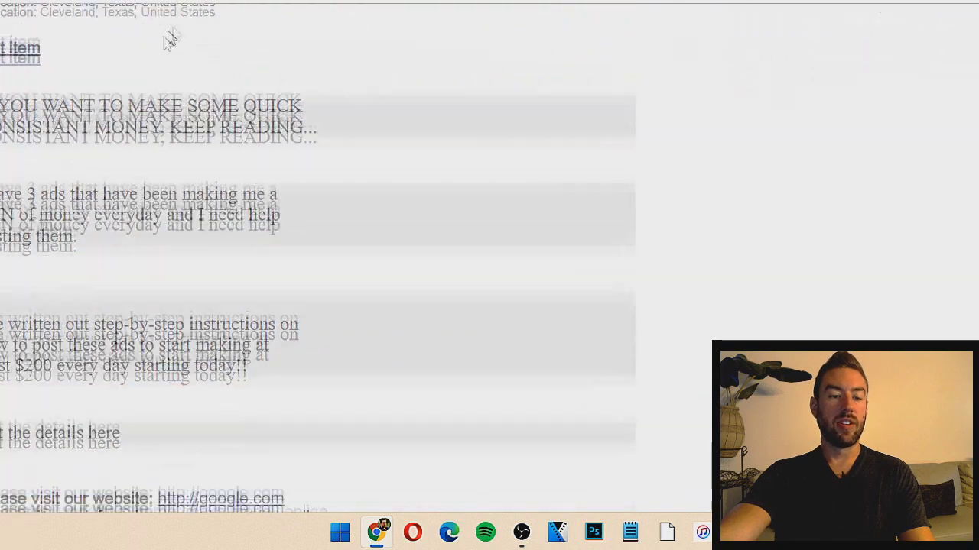
{"action": "scroll", "coordinate": [99, 102], "scroll_direction": "down", "scroll_amount": 4}
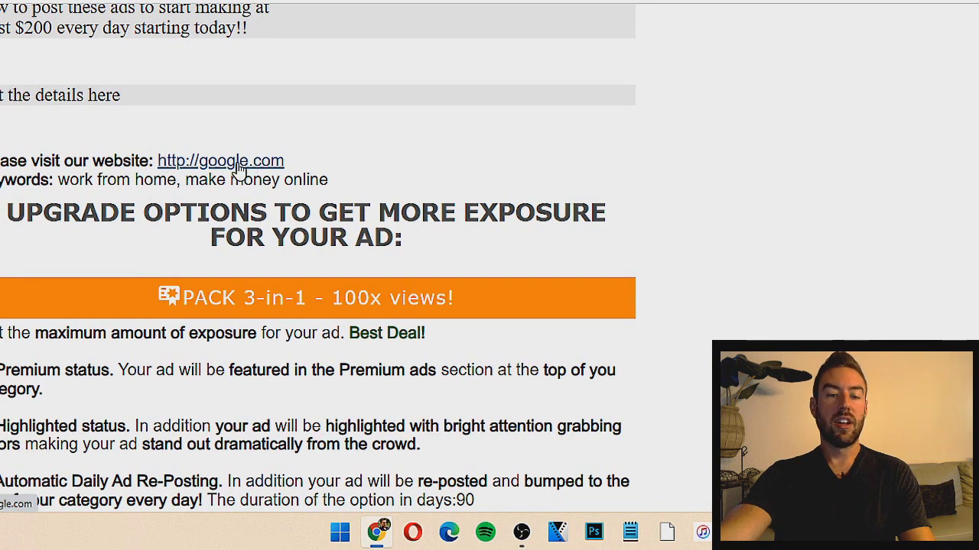
{"action": "left_click", "coordinate": [237, 164]}
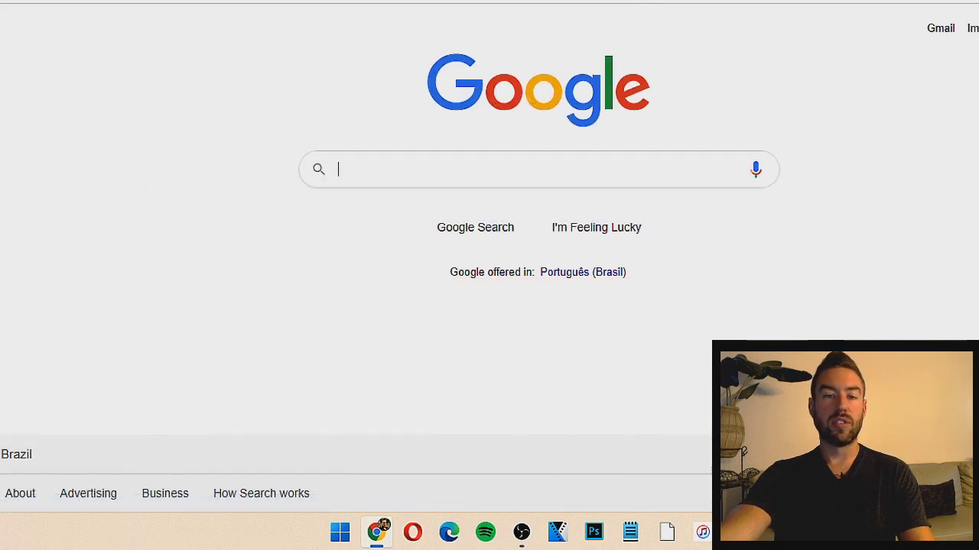
{"action": "key", "text": "alt+Left"}
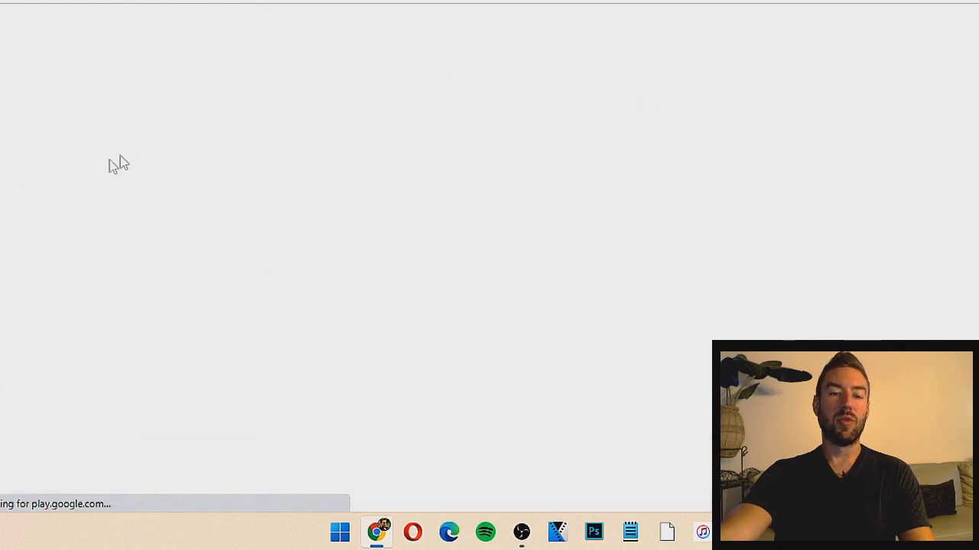
{"action": "scroll", "coordinate": [305, 240], "scroll_direction": "up", "scroll_amount": 2}
{"action": "scroll", "coordinate": [304, 240], "scroll_direction": "up", "scroll_amount": 5}
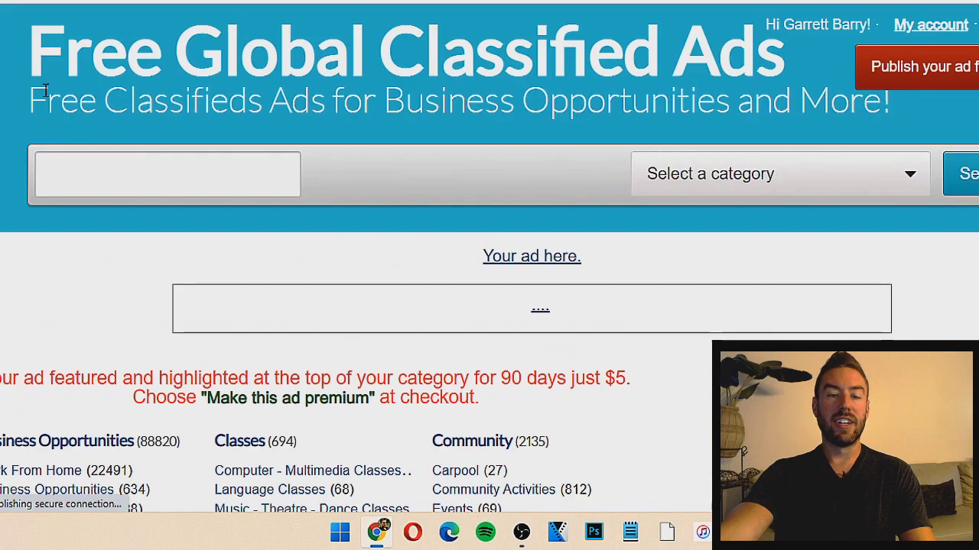
- Open the Business Opportunities subcategory from the home page's category list and browse its listings
{"action": "scroll", "coordinate": [84, 146], "scroll_direction": "down", "scroll_amount": 6}
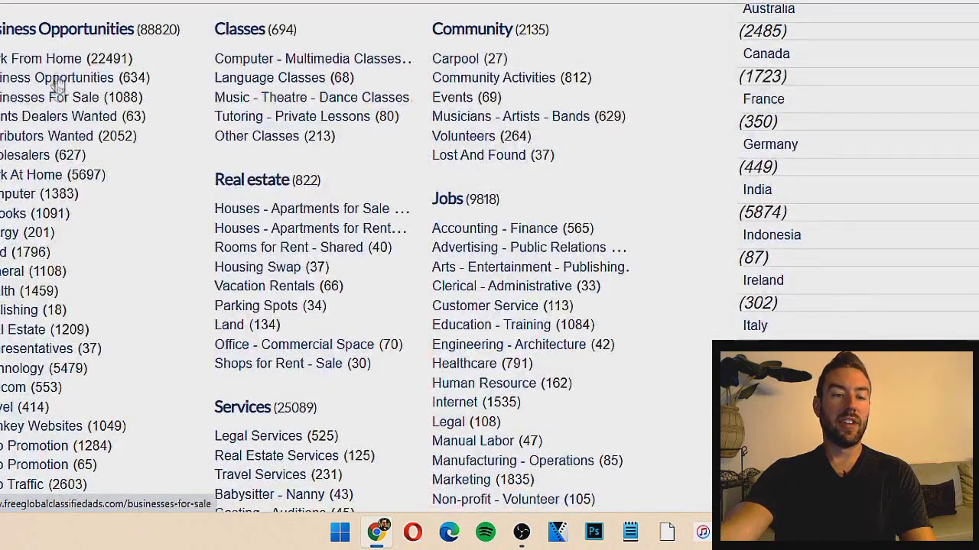
{"action": "left_click", "coordinate": [59, 79]}
{"action": "scroll", "coordinate": [405, 141], "scroll_direction": "down", "scroll_amount": 2}
{"action": "scroll", "coordinate": [404, 141], "scroll_direction": "down", "scroll_amount": 6}
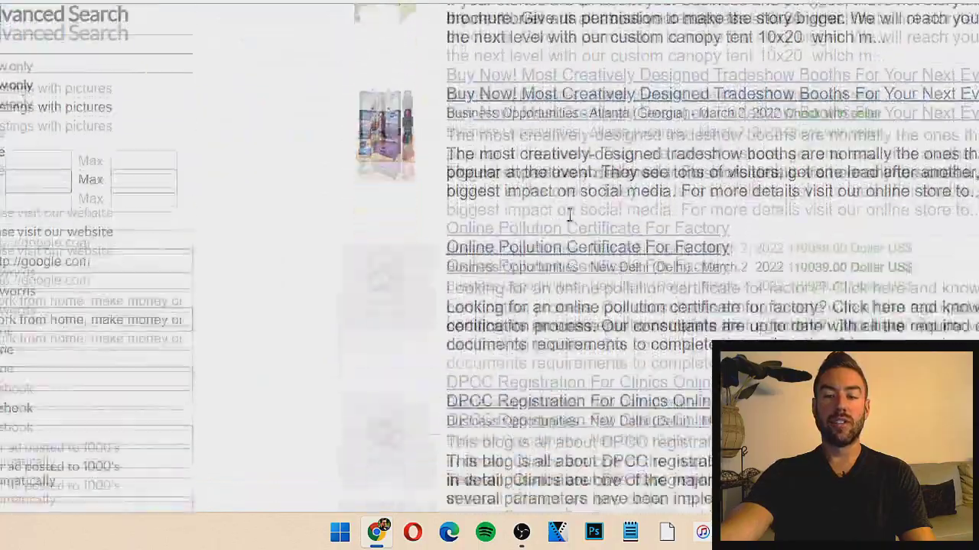
{"action": "scroll", "coordinate": [546, 183], "scroll_direction": "down", "scroll_amount": 6}
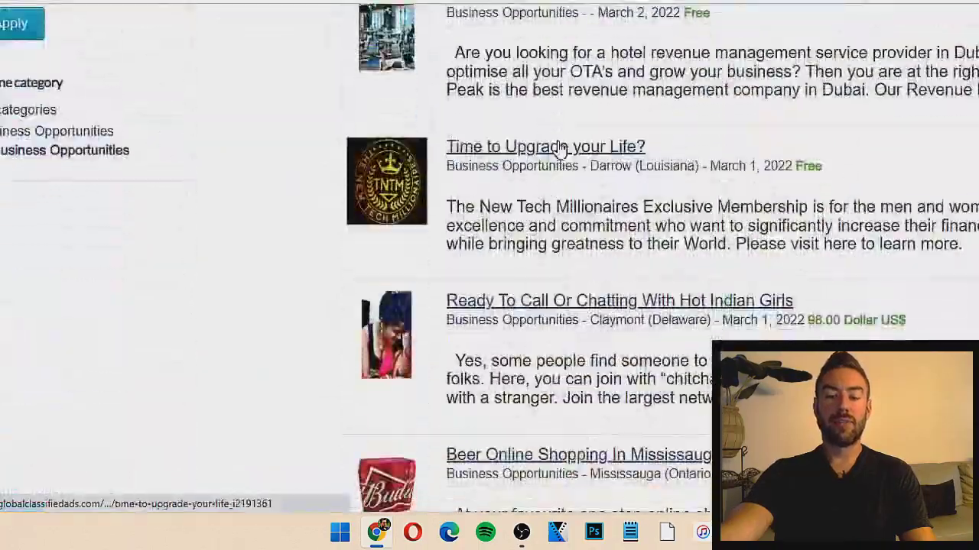
{"action": "scroll", "coordinate": [480, 152], "scroll_direction": "up", "scroll_amount": 8}
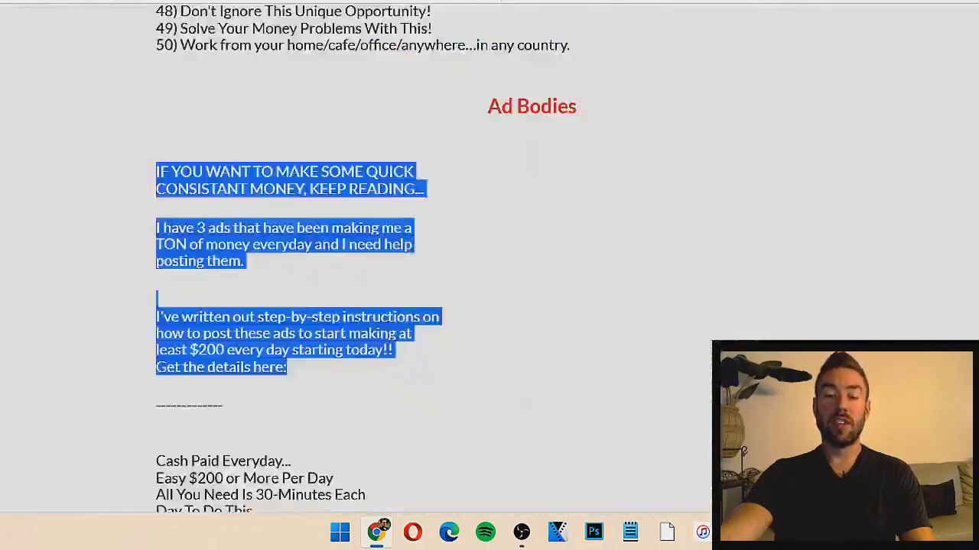
- Look through the ready-made headlines and ad bodies on the copy-paste ads page
{"action": "scroll", "coordinate": [568, 205], "scroll_direction": "up", "scroll_amount": 4}
{"action": "scroll", "coordinate": [568, 205], "scroll_direction": "up", "scroll_amount": 10}
{"action": "scroll", "coordinate": [263, 212], "scroll_direction": "down", "scroll_amount": 5}
{"action": "scroll", "coordinate": [267, 202], "scroll_direction": "down", "scroll_amount": 15}
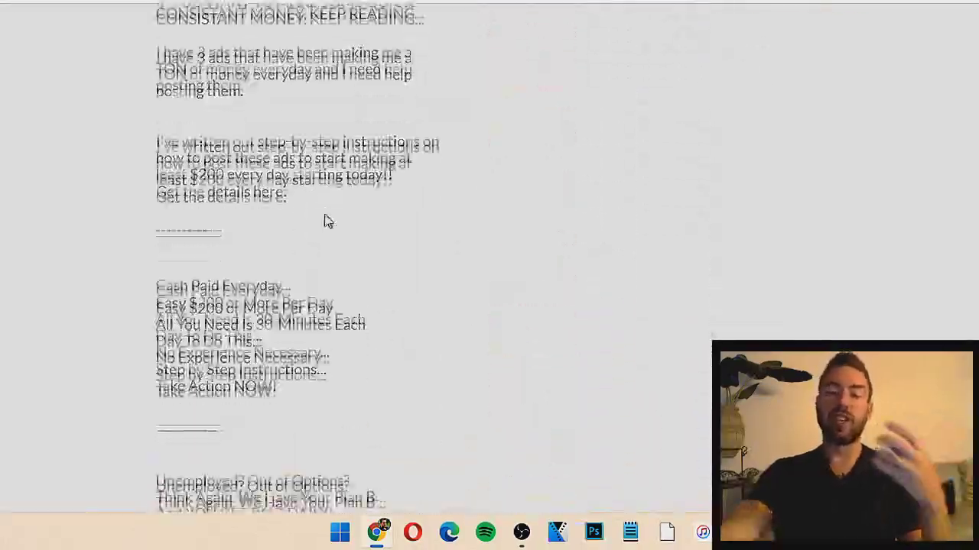
{"action": "scroll", "coordinate": [327, 217], "scroll_direction": "up", "scroll_amount": 4}
{"action": "scroll", "coordinate": [329, 221], "scroll_direction": "up", "scroll_amount": 10}
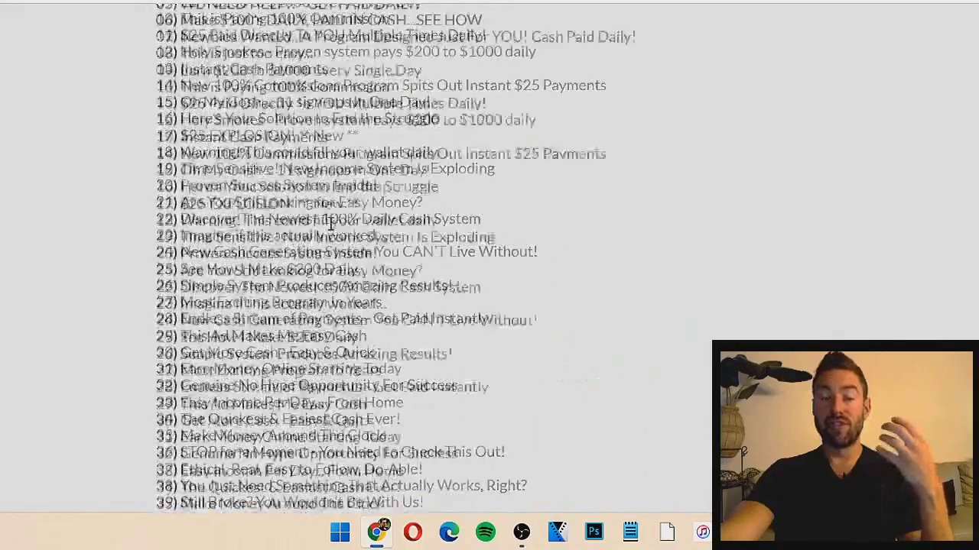
{"action": "scroll", "coordinate": [333, 220], "scroll_direction": "down", "scroll_amount": 5}
{"action": "scroll", "coordinate": [334, 219], "scroll_direction": "down", "scroll_amount": 3}
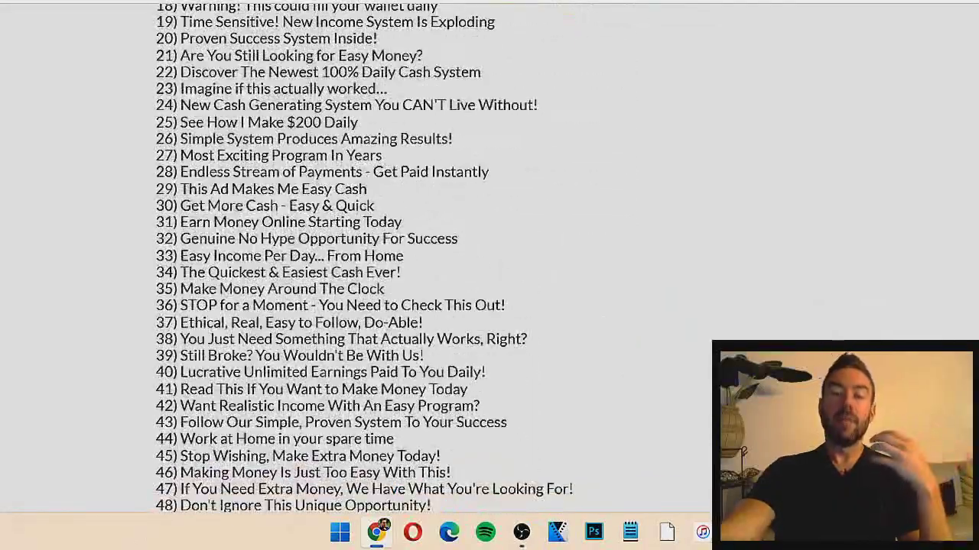
{"action": "scroll", "coordinate": [597, 189], "scroll_direction": "up", "scroll_amount": 1}
{"action": "scroll", "coordinate": [596, 189], "scroll_direction": "up", "scroll_amount": 2}
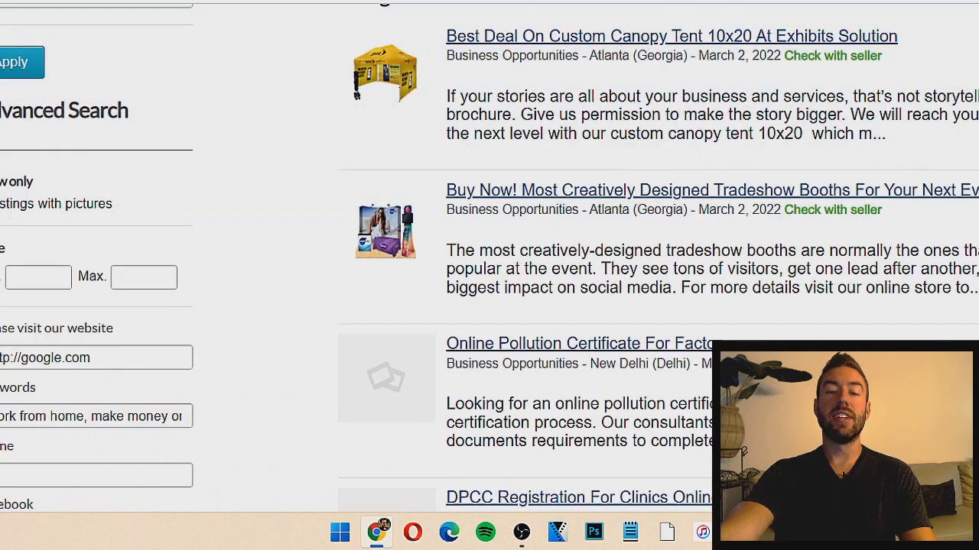
- Switch to The Free Ad Forum and examine its home page, including the search, premium listings and categories
{"action": "scroll", "coordinate": [470, 227], "scroll_direction": "up", "scroll_amount": 6}
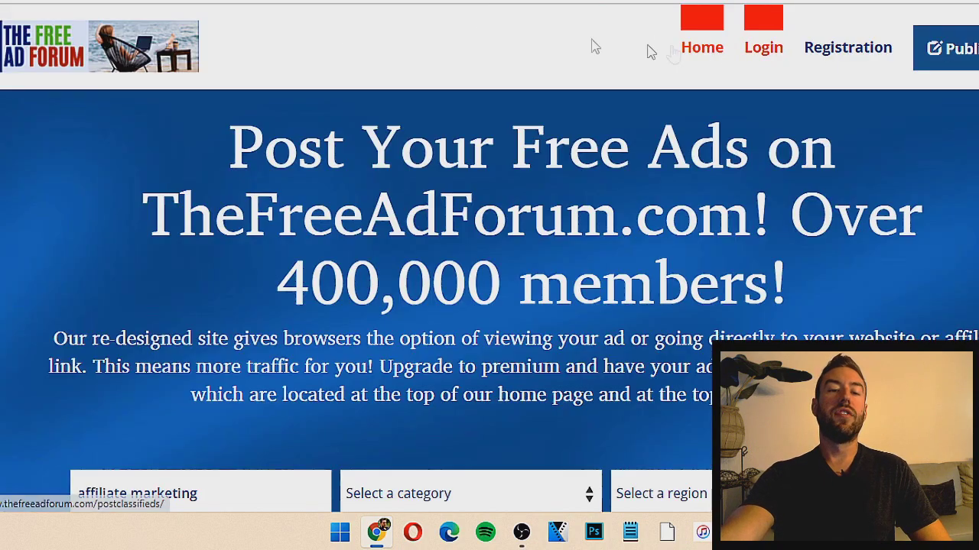
{"action": "scroll", "coordinate": [474, 201], "scroll_direction": "down", "scroll_amount": 5}
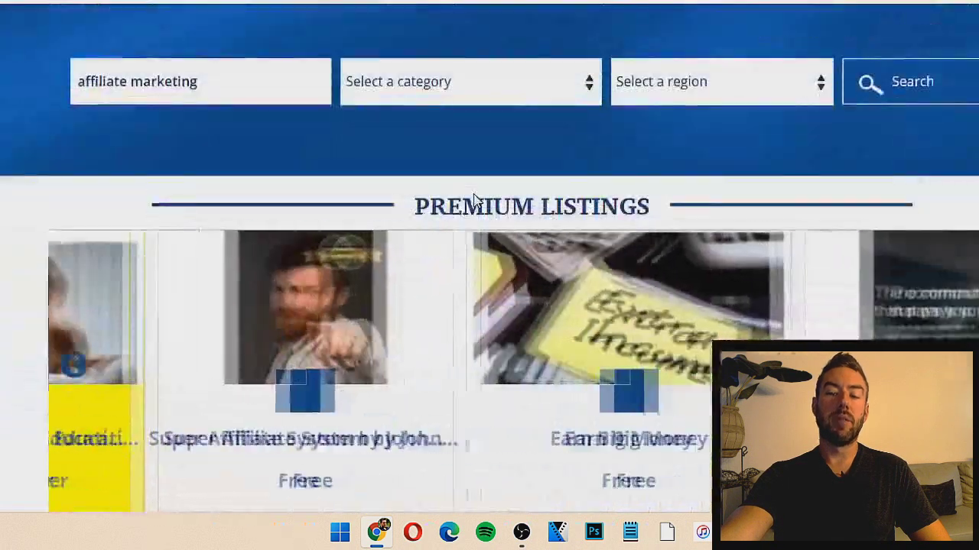
{"action": "scroll", "coordinate": [87, 170], "scroll_direction": "down", "scroll_amount": 5}
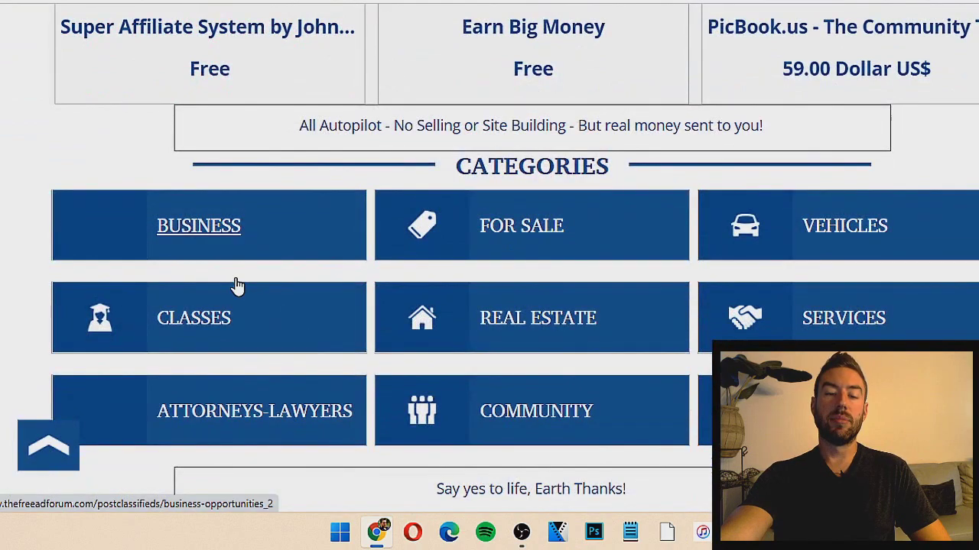
{"action": "scroll", "coordinate": [459, 191], "scroll_direction": "down", "scroll_amount": 2}
{"action": "scroll", "coordinate": [485, 192], "scroll_direction": "up", "scroll_amount": 8}
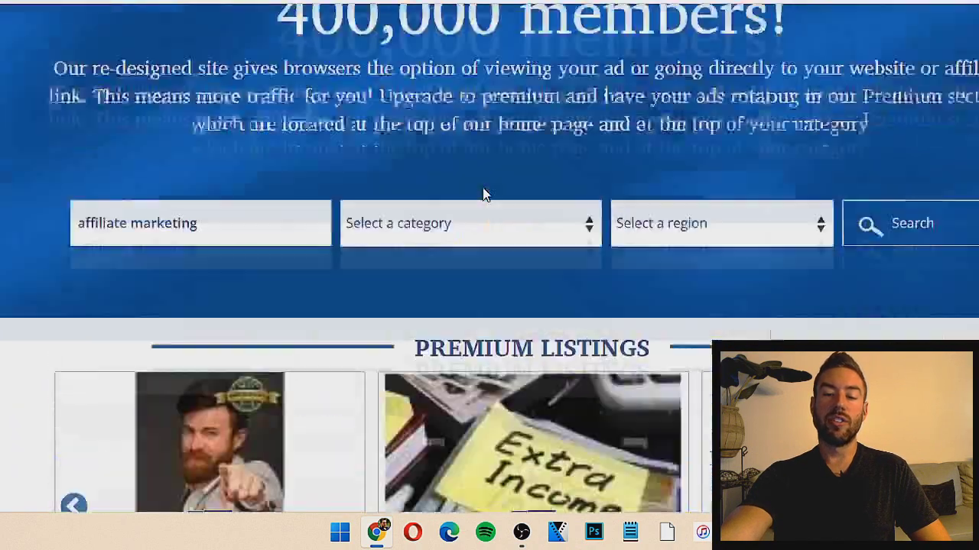
{"action": "scroll", "coordinate": [483, 194], "scroll_direction": "up", "scroll_amount": 3}
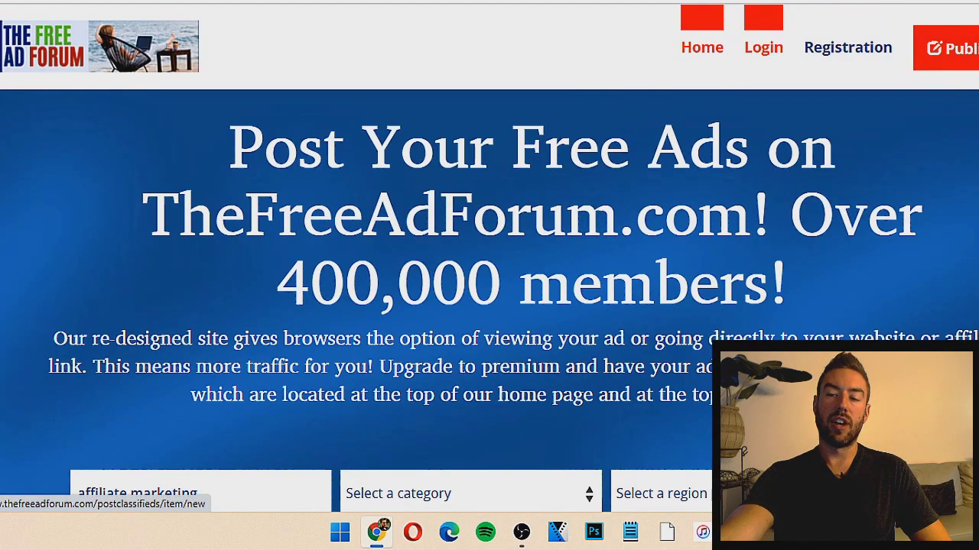
{"action": "scroll", "coordinate": [948, 48], "scroll_direction": "down", "scroll_amount": 3}
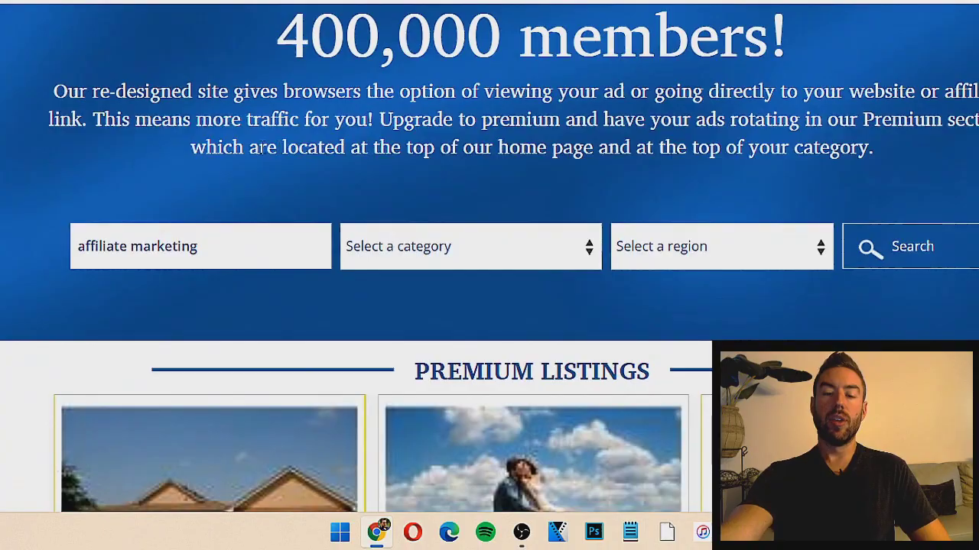
{"action": "scroll", "coordinate": [398, 130], "scroll_direction": "down", "scroll_amount": 2}
{"action": "scroll", "coordinate": [394, 159], "scroll_direction": "up", "scroll_amount": 4}
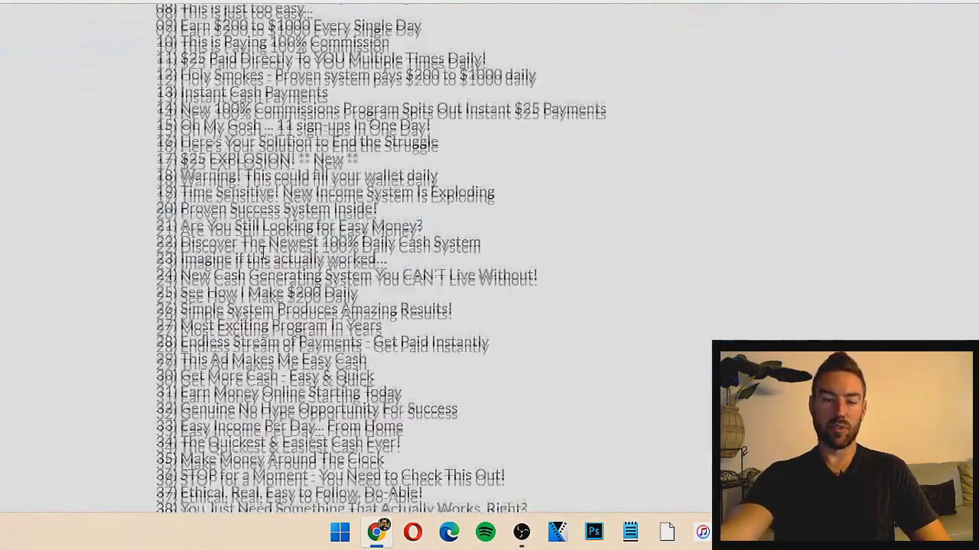
- On the copy-paste ads page, highlight a sample headline and the ad body beginning "Cash Paid Everyday..."
{"action": "scroll", "coordinate": [191, 247], "scroll_direction": "up", "scroll_amount": 5}
{"action": "scroll", "coordinate": [191, 247], "scroll_direction": "down", "scroll_amount": 3}
{"action": "left_click_drag", "start_coordinate": [212, 186], "coordinate": [436, 212]}
{"action": "left_click", "coordinate": [436, 213]}
{"action": "scroll", "coordinate": [302, 181], "scroll_direction": "down", "scroll_amount": 5}
{"action": "scroll", "coordinate": [312, 218], "scroll_direction": "up", "scroll_amount": 1}
{"action": "scroll", "coordinate": [229, 191], "scroll_direction": "down", "scroll_amount": 2}
{"action": "left_click_drag", "start_coordinate": [158, 195], "coordinate": [356, 316]}
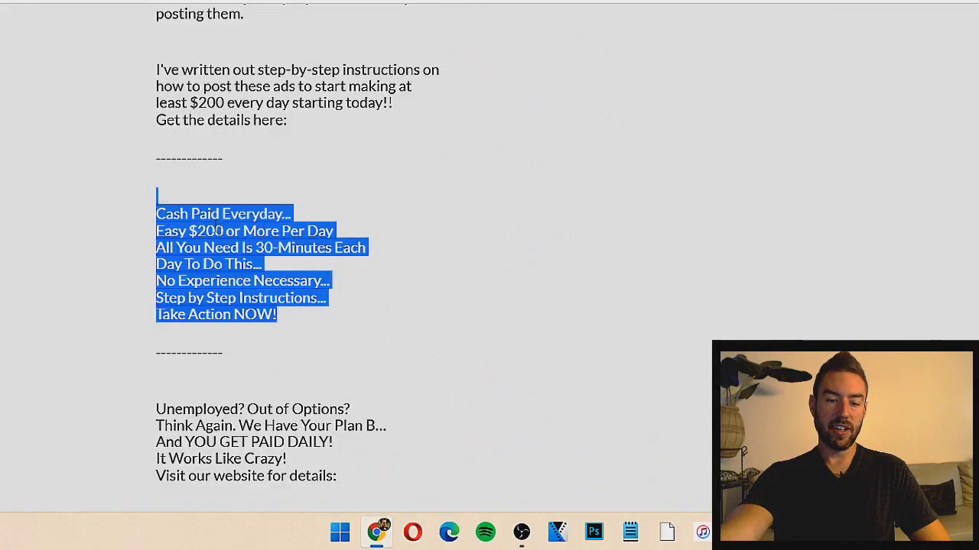
{"action": "scroll", "coordinate": [263, 286], "scroll_direction": "up", "scroll_amount": 10}
{"action": "scroll", "coordinate": [286, 281], "scroll_direction": "up", "scroll_amount": 4}
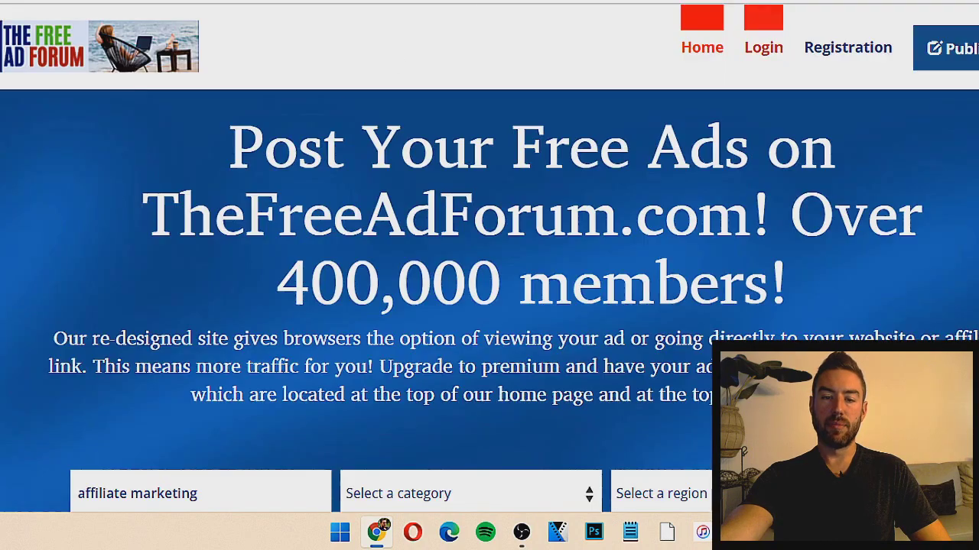
{"action": "scroll", "coordinate": [370, 320], "scroll_direction": "down", "scroll_amount": 5}
{"action": "scroll", "coordinate": [370, 319], "scroll_direction": "up", "scroll_amount": 3}
{"action": "scroll", "coordinate": [370, 320], "scroll_direction": "up", "scroll_amount": 2}
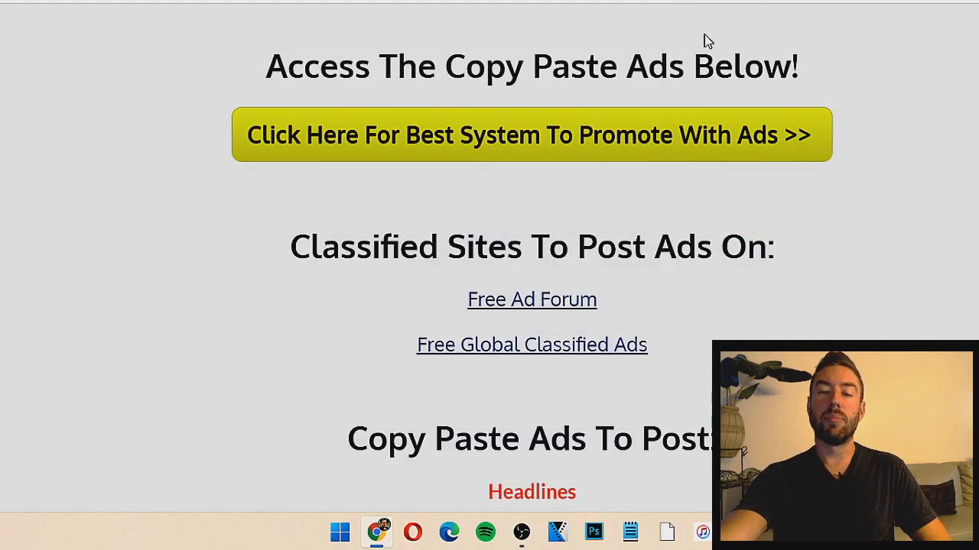
- Review the copy-paste ads page again, covering its promotion link, classified site links and headline list
{"action": "scroll", "coordinate": [718, 45], "scroll_direction": "down", "scroll_amount": 10}
{"action": "scroll", "coordinate": [684, 255], "scroll_direction": "down", "scroll_amount": 5}
{"action": "scroll", "coordinate": [699, 264], "scroll_direction": "up", "scroll_amount": 15}
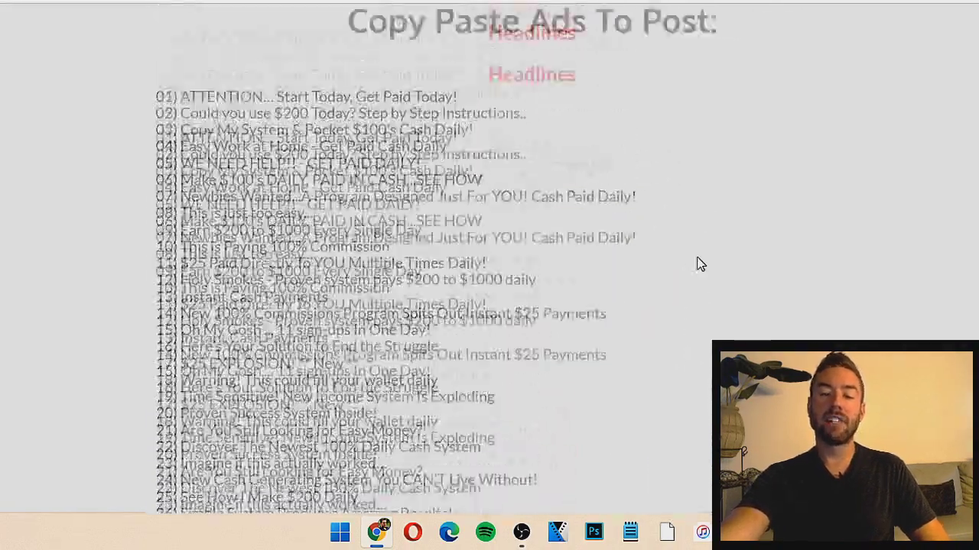
{"action": "scroll", "coordinate": [822, 206], "scroll_direction": "down", "scroll_amount": 2}
{"action": "scroll", "coordinate": [823, 206], "scroll_direction": "up", "scroll_amount": 2}
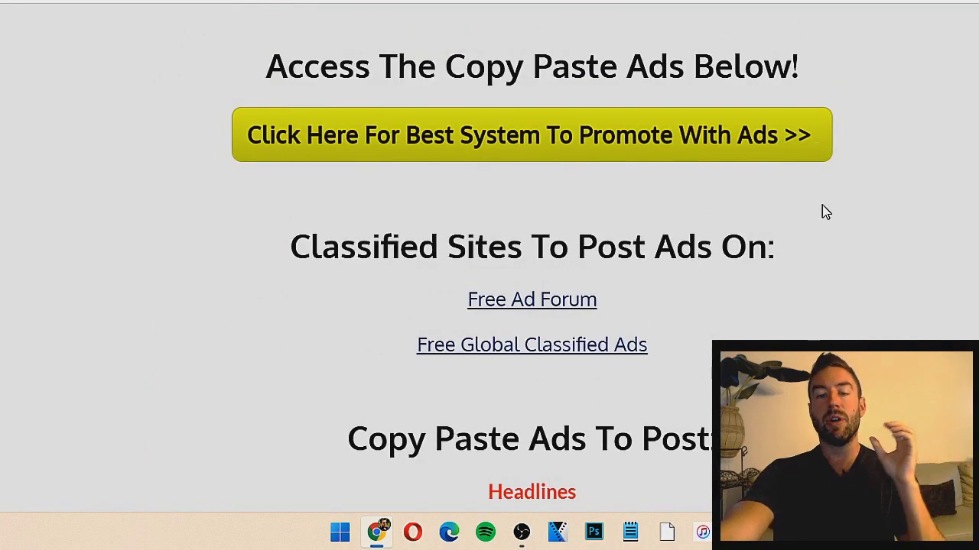
{"action": "left_click", "coordinate": [515, 155]}
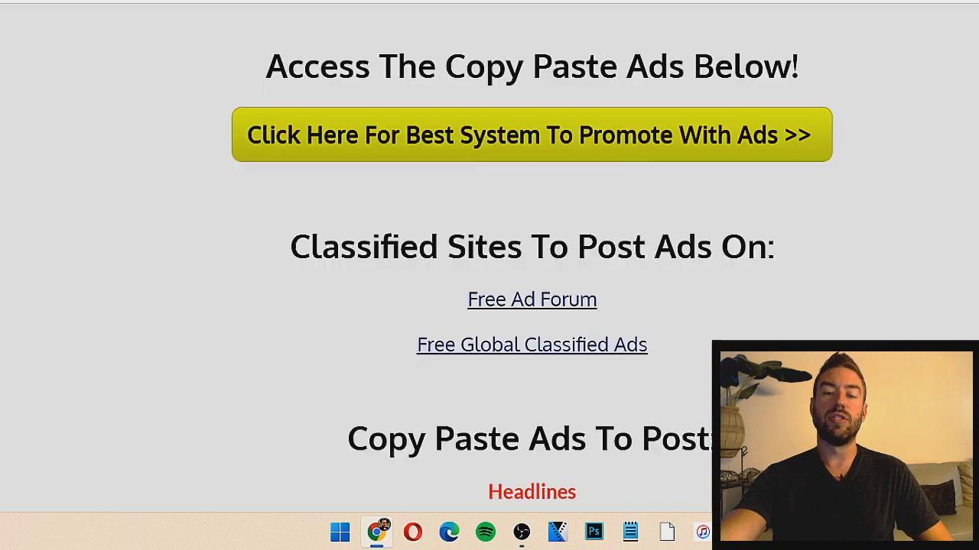
{"action": "scroll", "coordinate": [266, 334], "scroll_direction": "down", "scroll_amount": 5}
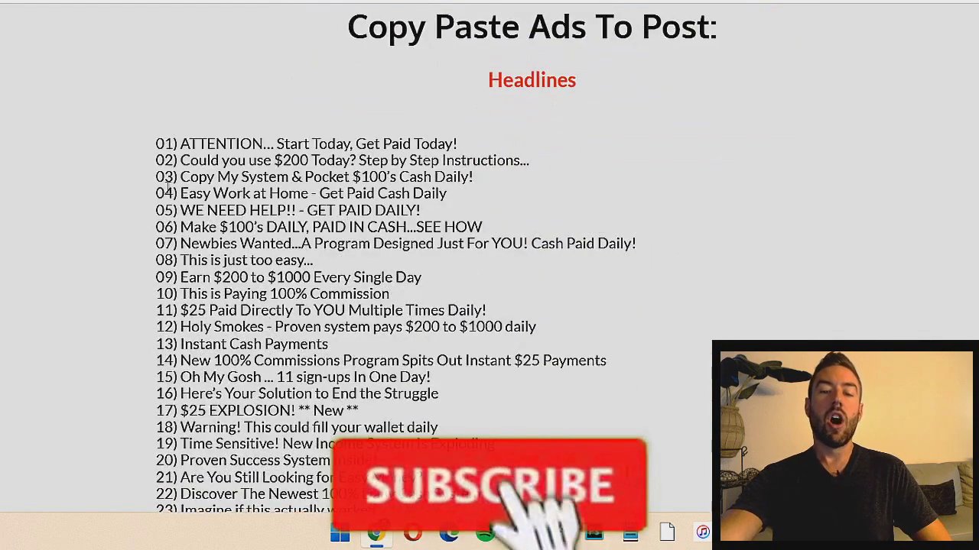